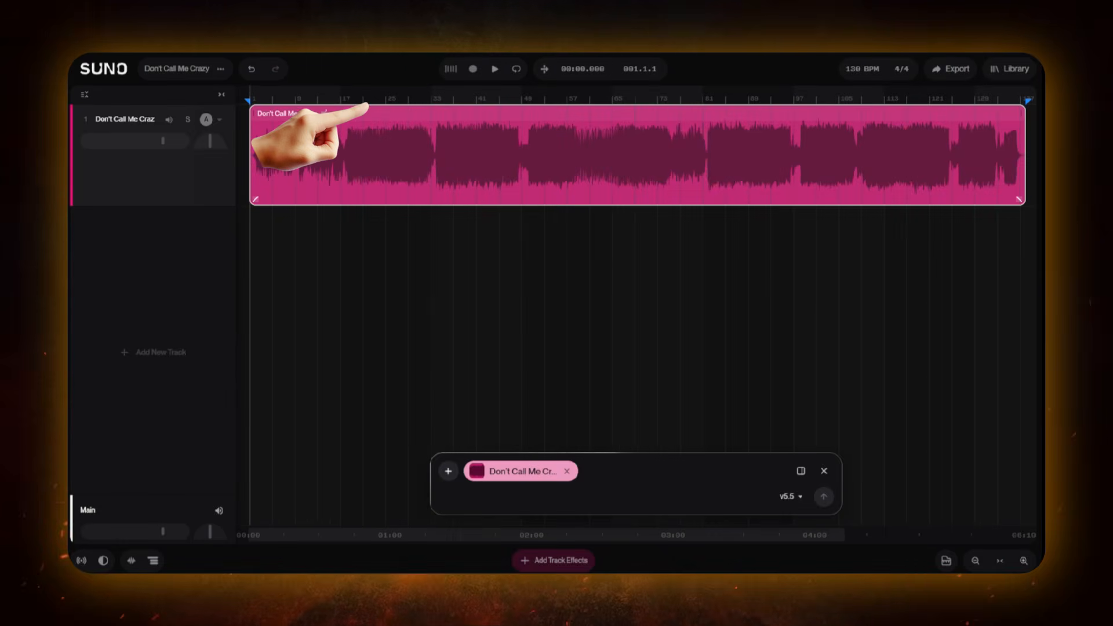
Step: Move the Don't Call Me Crazy clip to bar 5 and request an eight-second solo flute intro that follows its melody, rhythm and emotional tone
drag(301, 113, 324, 114)
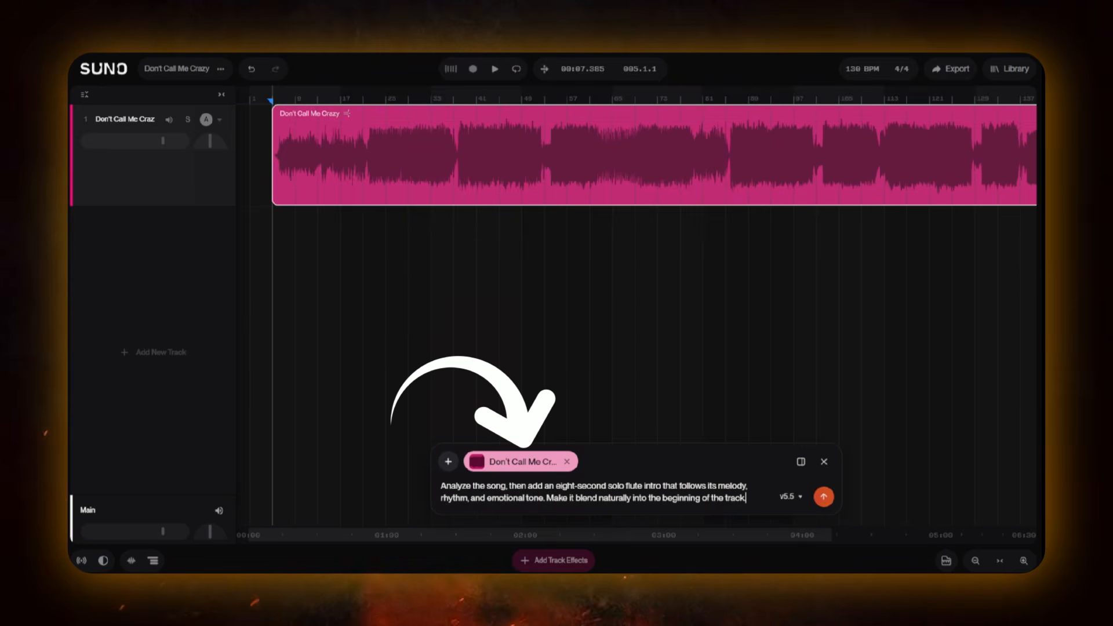
key(Return)
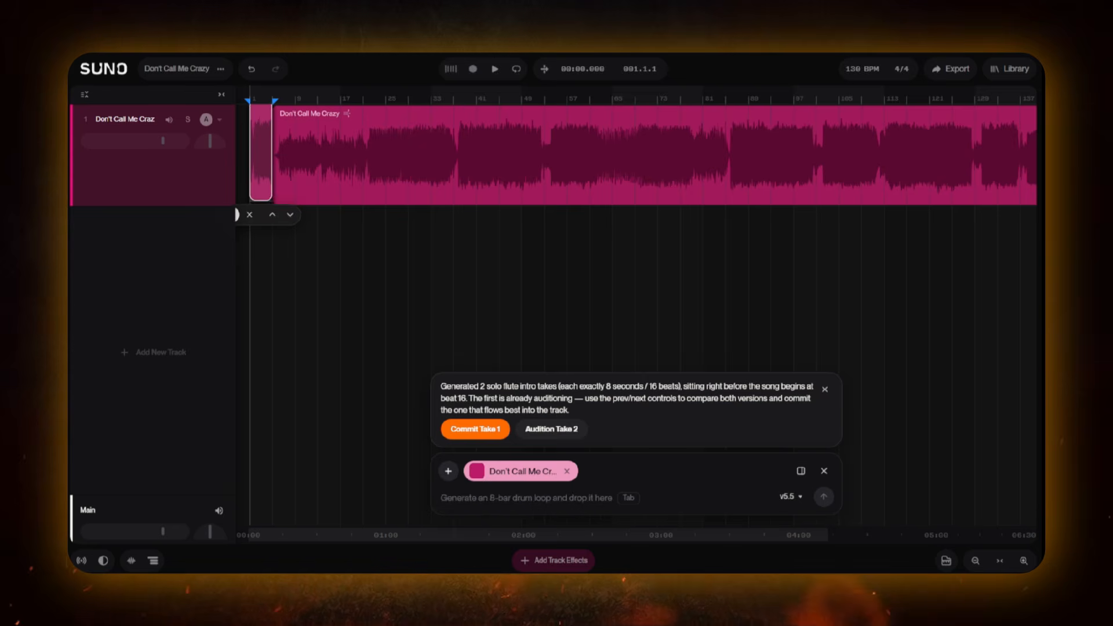
Step: Commit Take 1 of the generated flute intro and play it back into the start of the song
key(Return)
key(space)
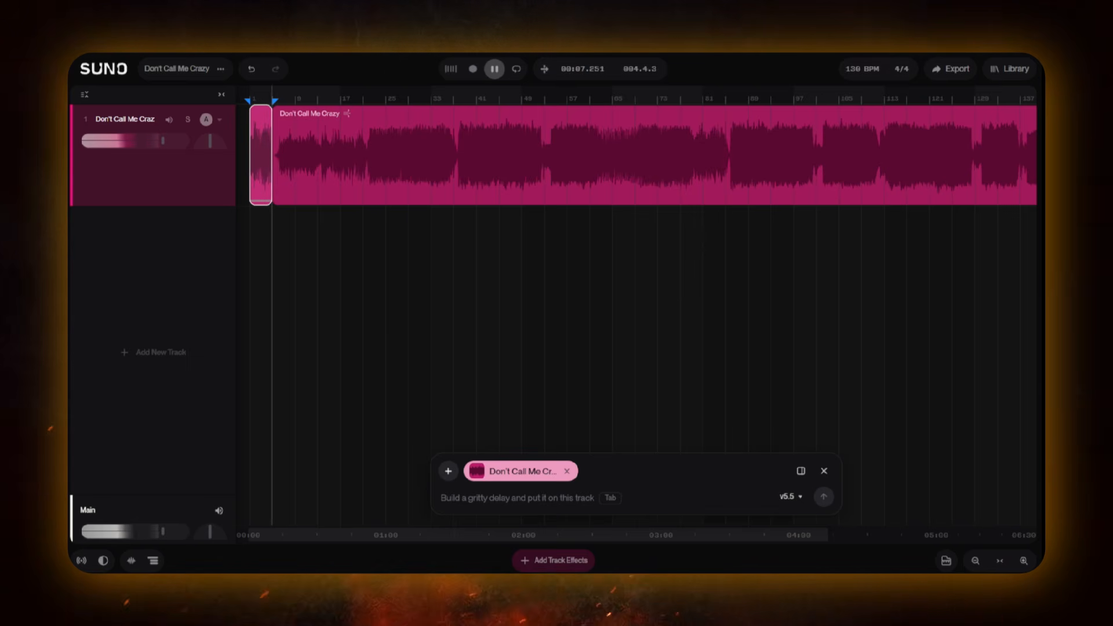
key(space)
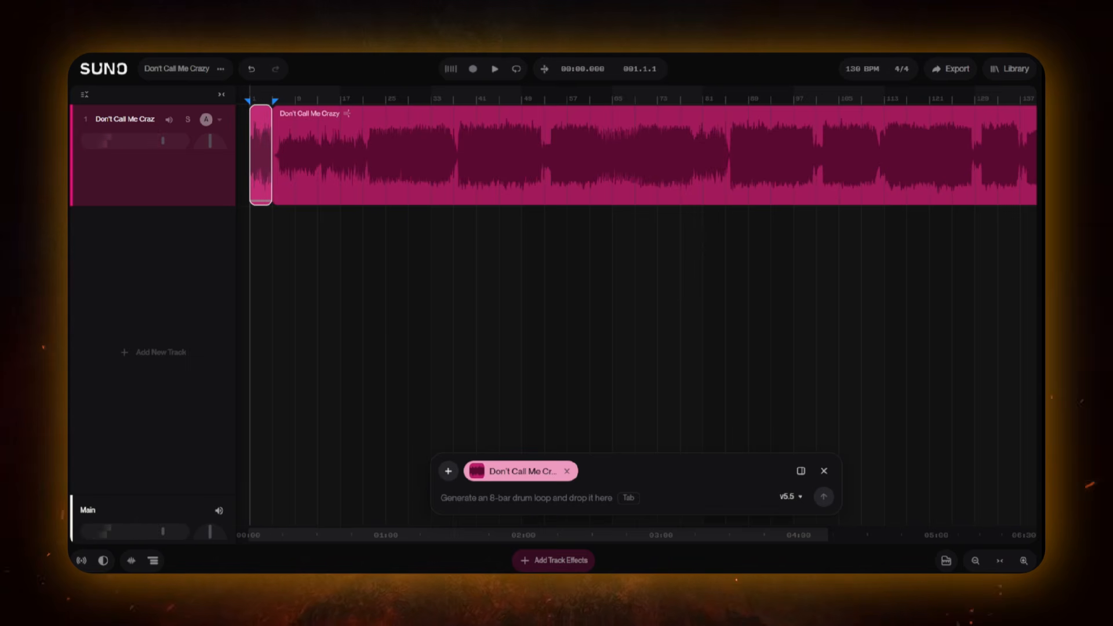
Step: Ask the agent for a smooth fade-out with reverb only on the eight-second flute intro, leaving all other tracks and the rest untouched
text(Apply a smooth fade-out with reverb only to the eight-second flute intro. Do not affect any other track or the rest of the song. Make the transition into the song feel natural and seamless)
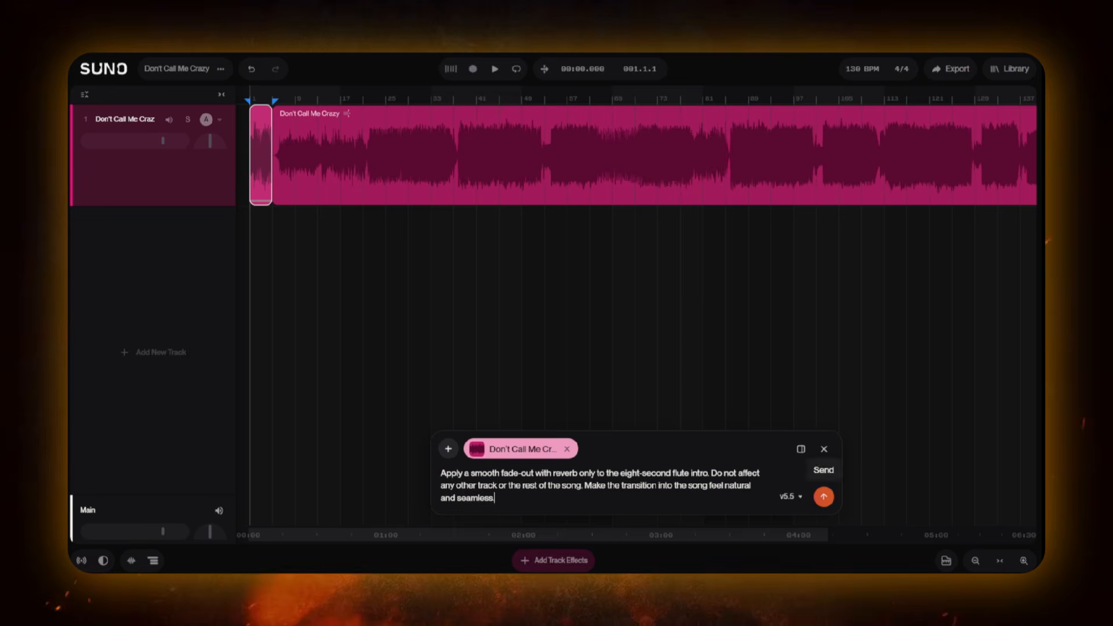
key(Return)
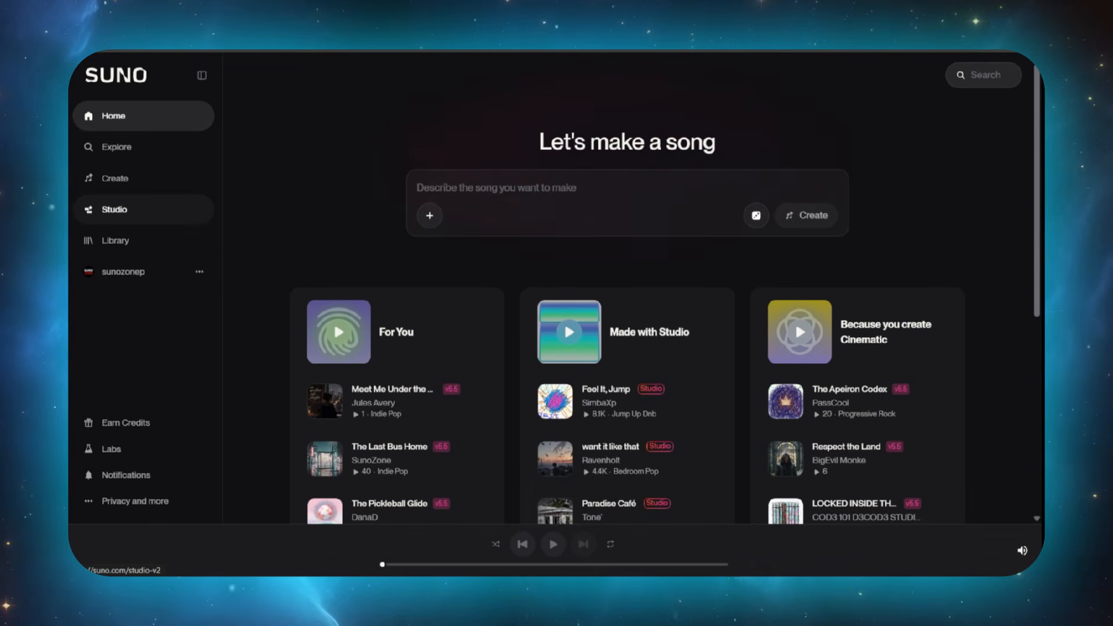
Step: Open a Studio project and place the 81 BPM song Before We Burn from the library on the audio track
click(114, 210)
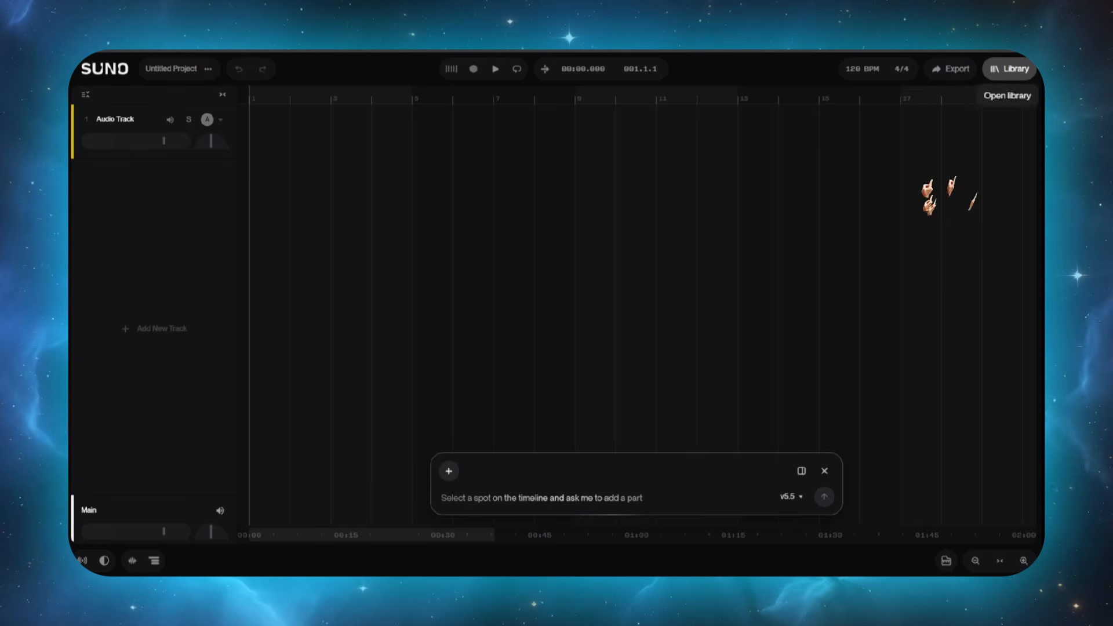
click(1009, 68)
click(873, 105)
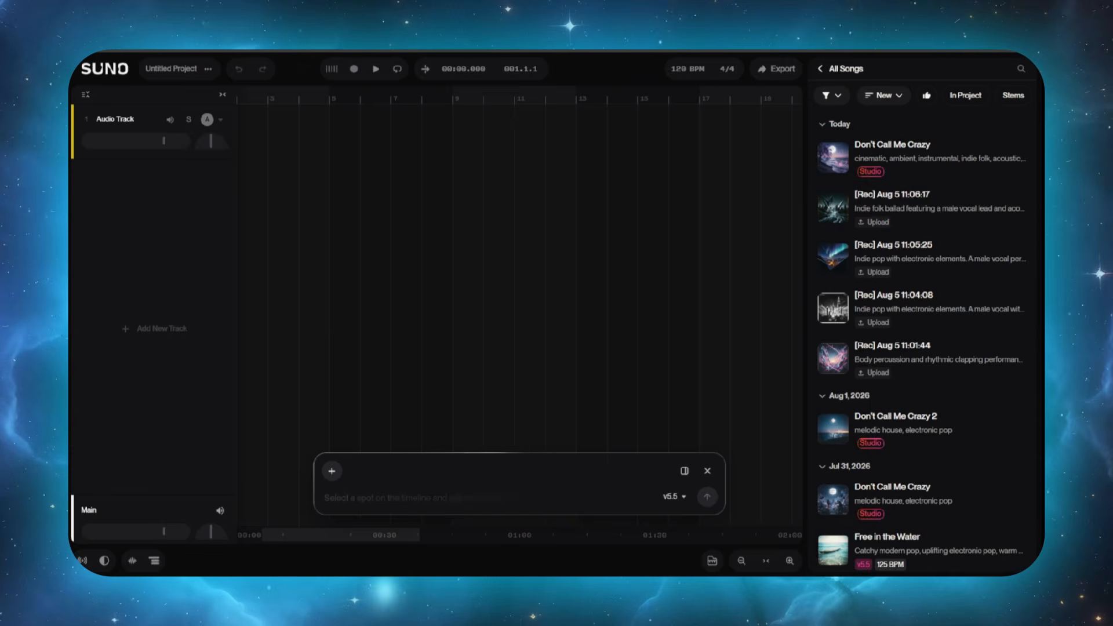
scroll(928, 261, down, 12)
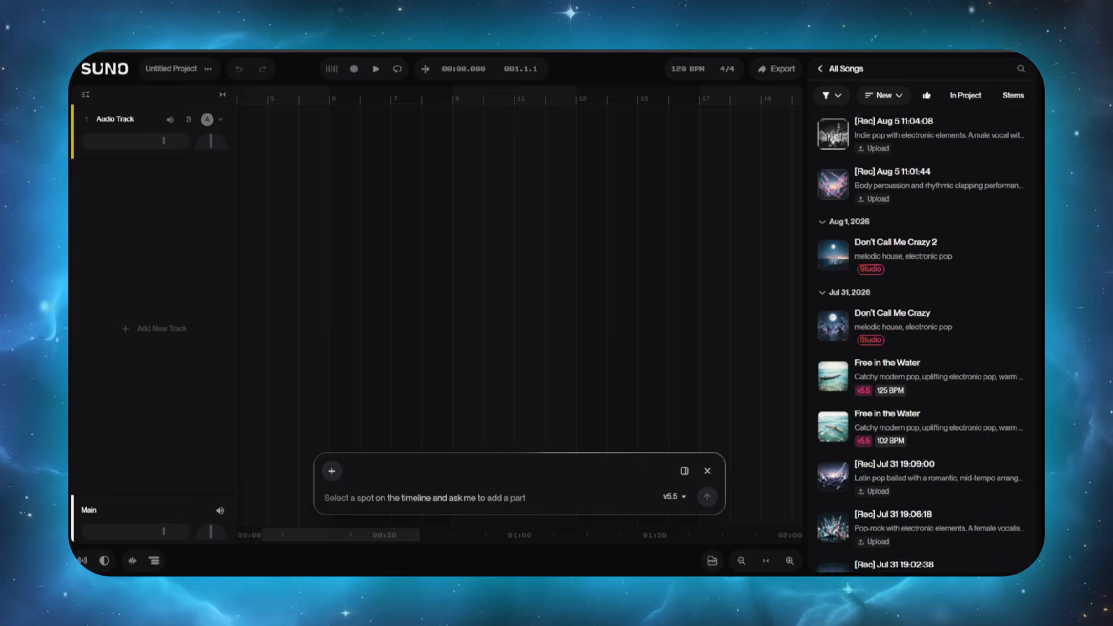
scroll(922, 313, down, 5)
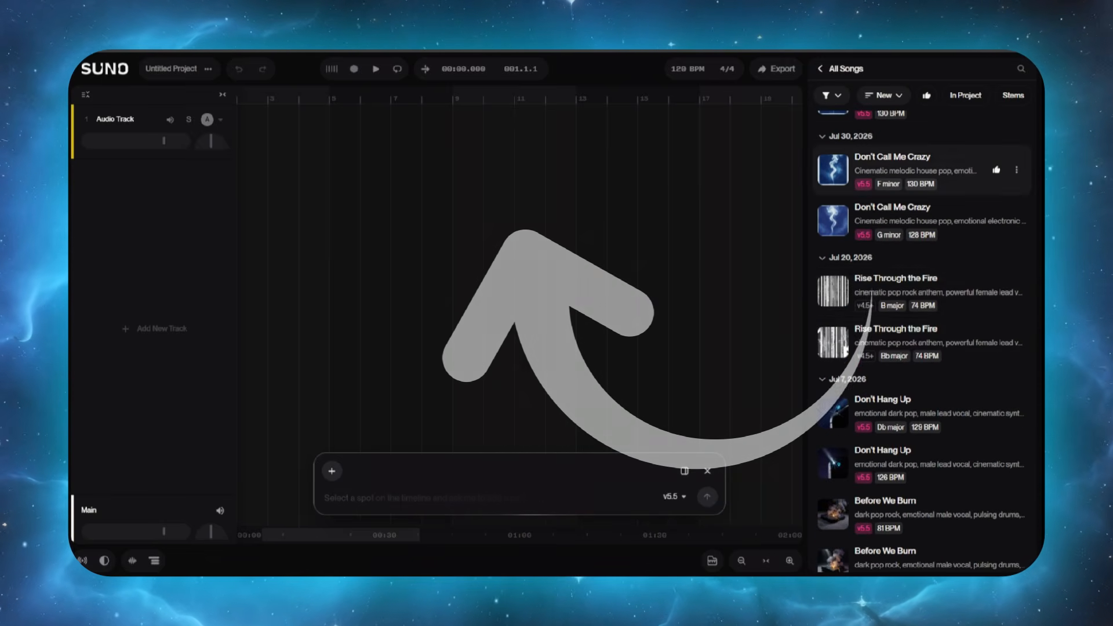
mouse_move(887, 323)
mouse_down()
mouse_move(642, 325)
mouse_move(318, 193)
mouse_move(281, 150)
mouse_move(244, 144)
mouse_up()
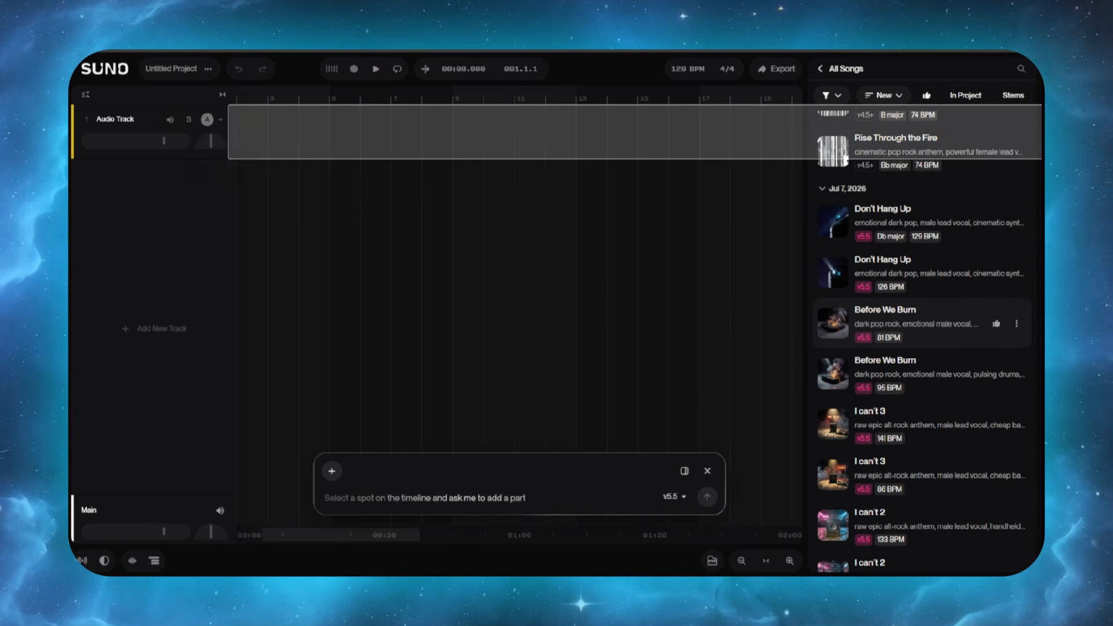
Step: Open stem extraction for the Before We Burn clip and choose Advanced split
right_click(394, 149)
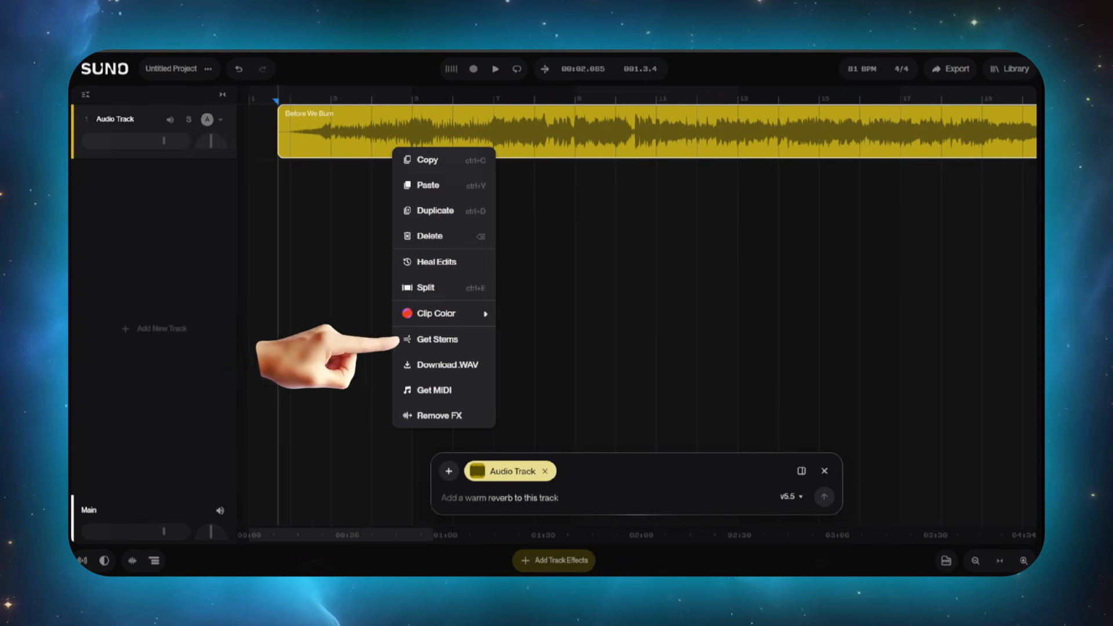
click(439, 340)
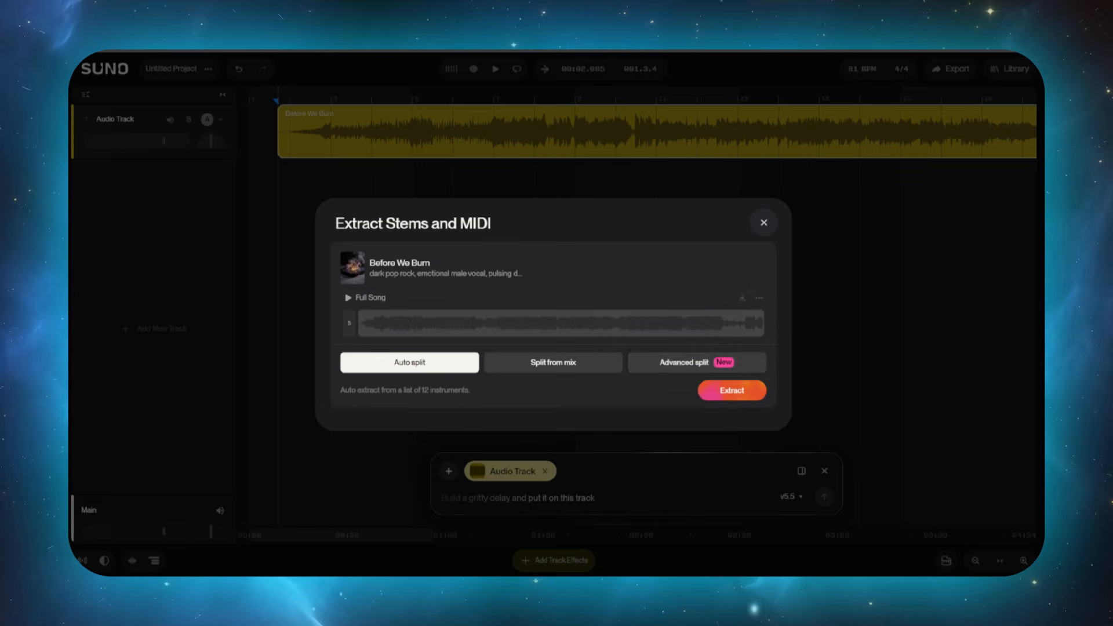
click(685, 362)
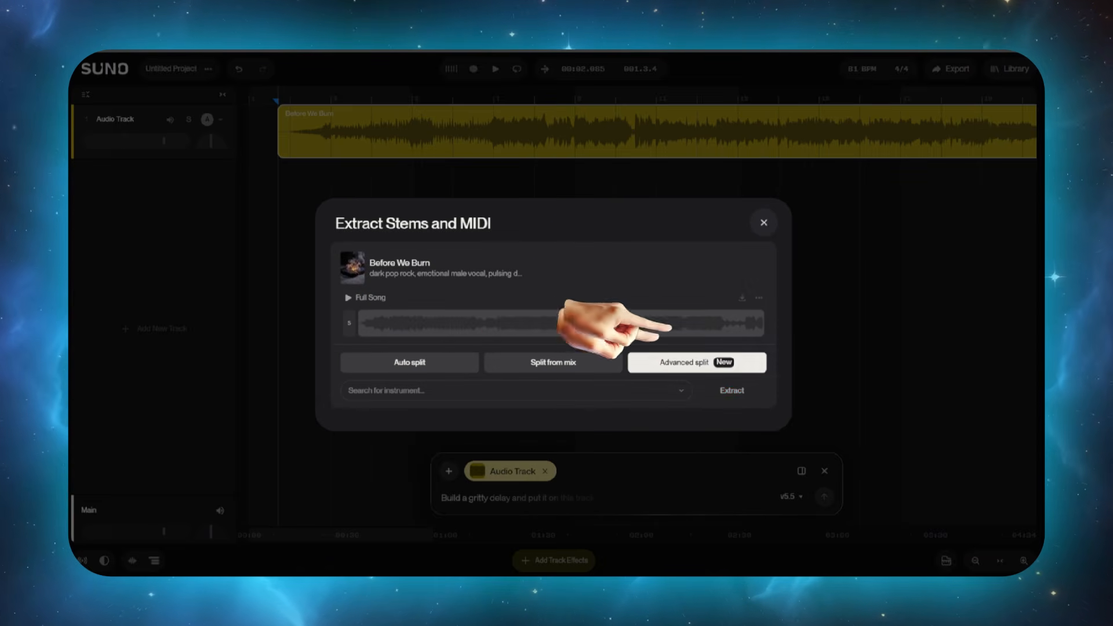
Step: Choose Piano, Synth and Electric Piano as the instruments and extract their stems from the full song
click(511, 390)
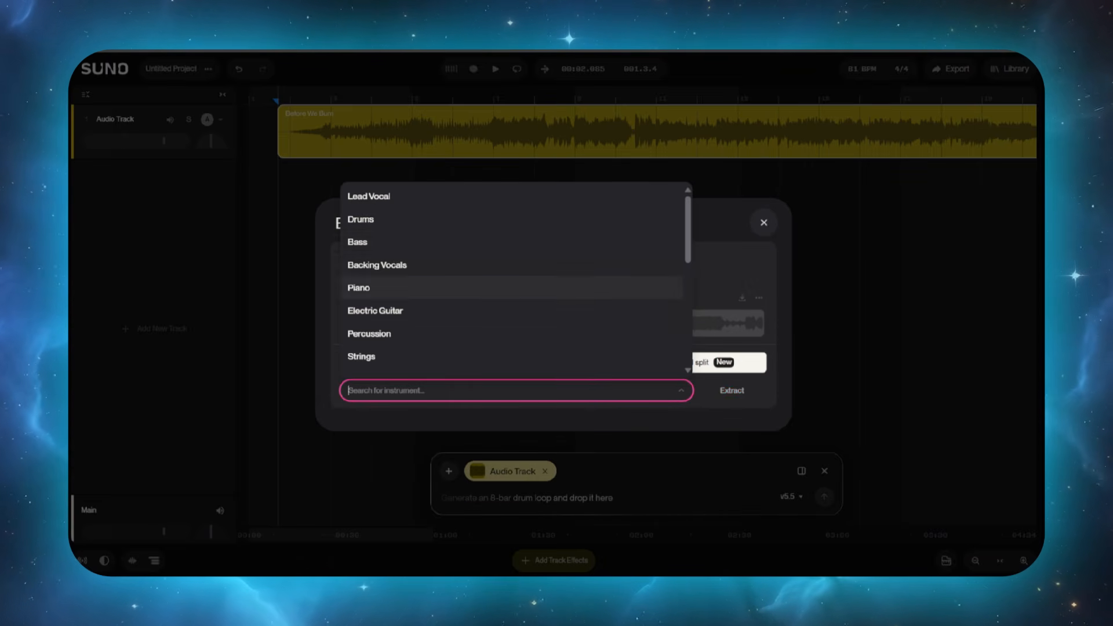
click(406, 287)
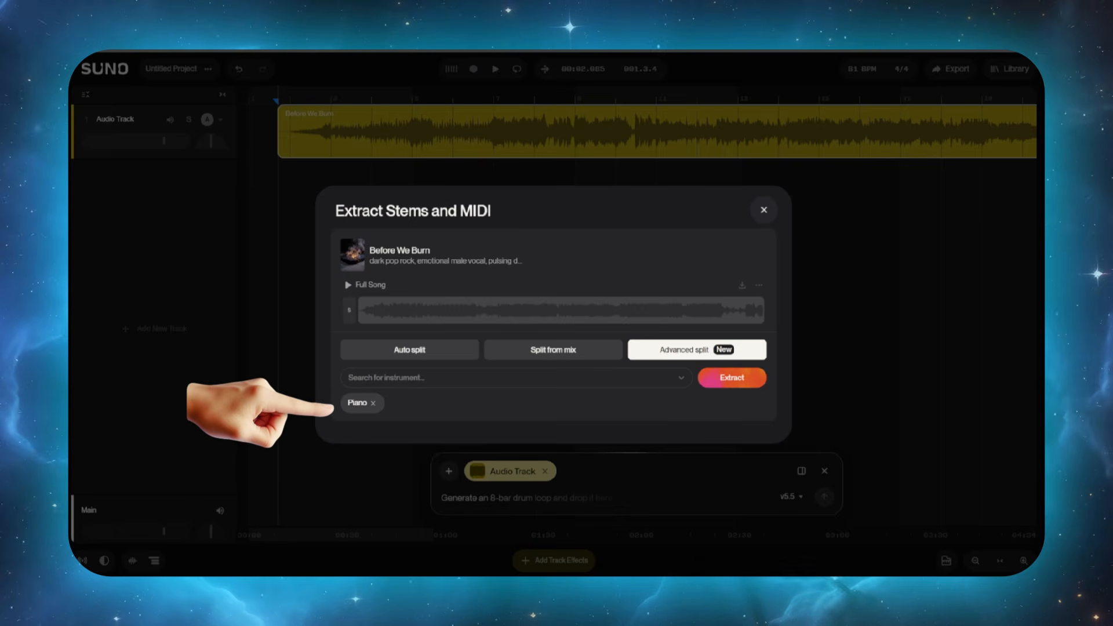
click(510, 378)
click(406, 344)
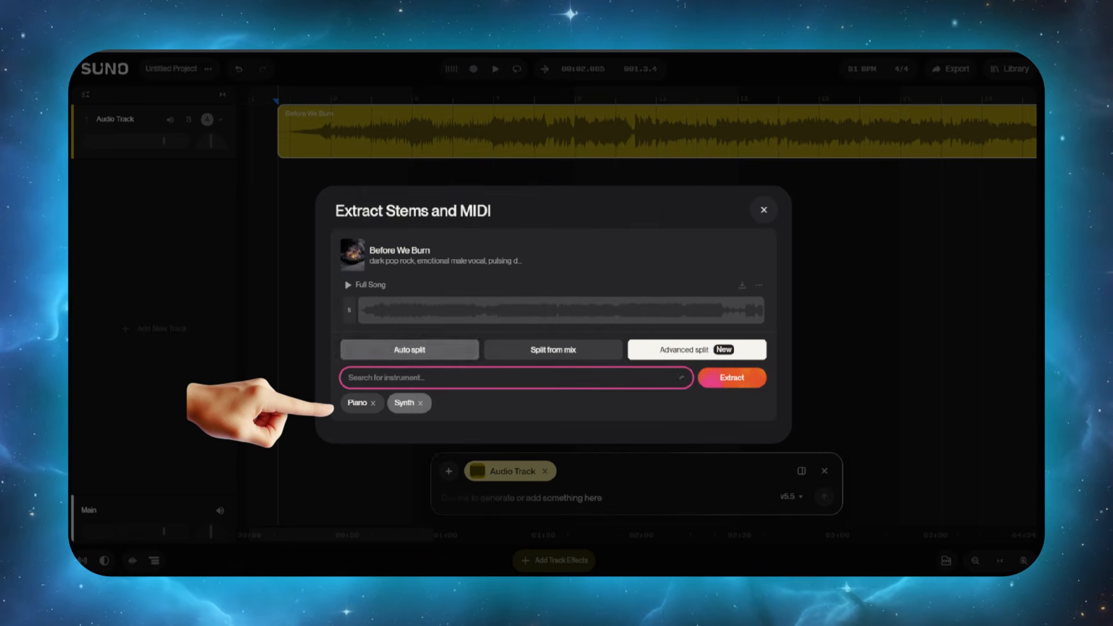
click(510, 378)
scroll(510, 321, down, 5)
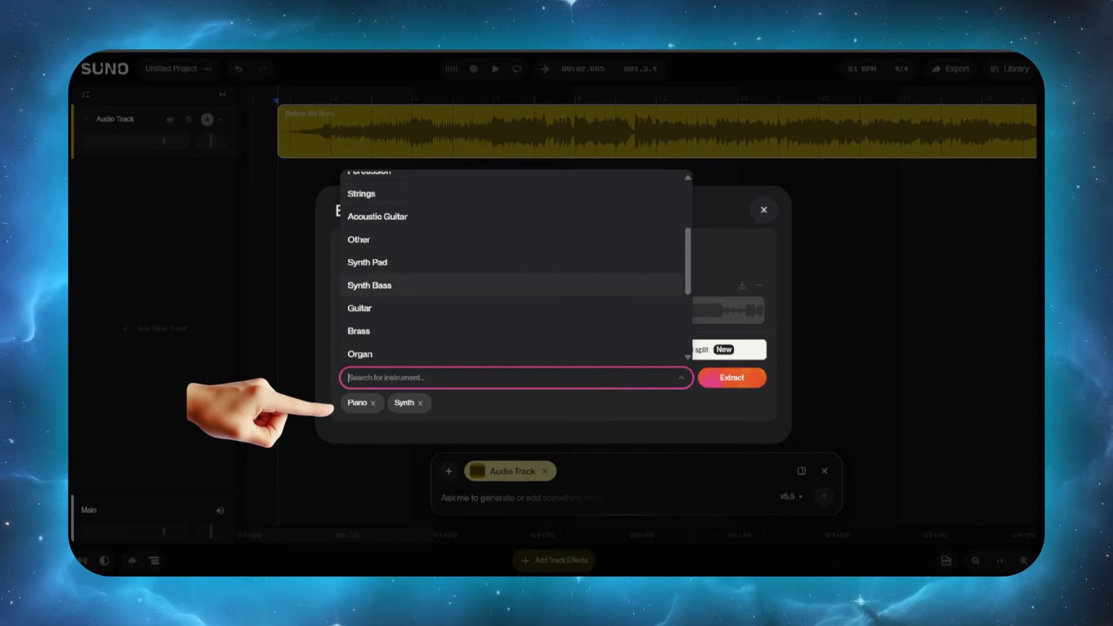
click(374, 318)
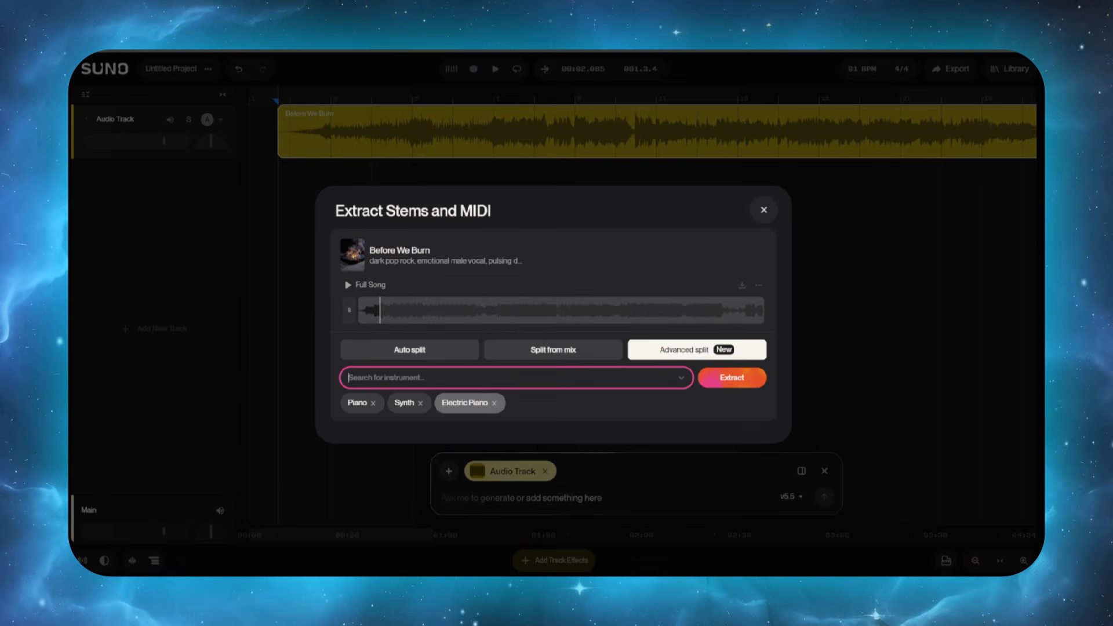
click(732, 378)
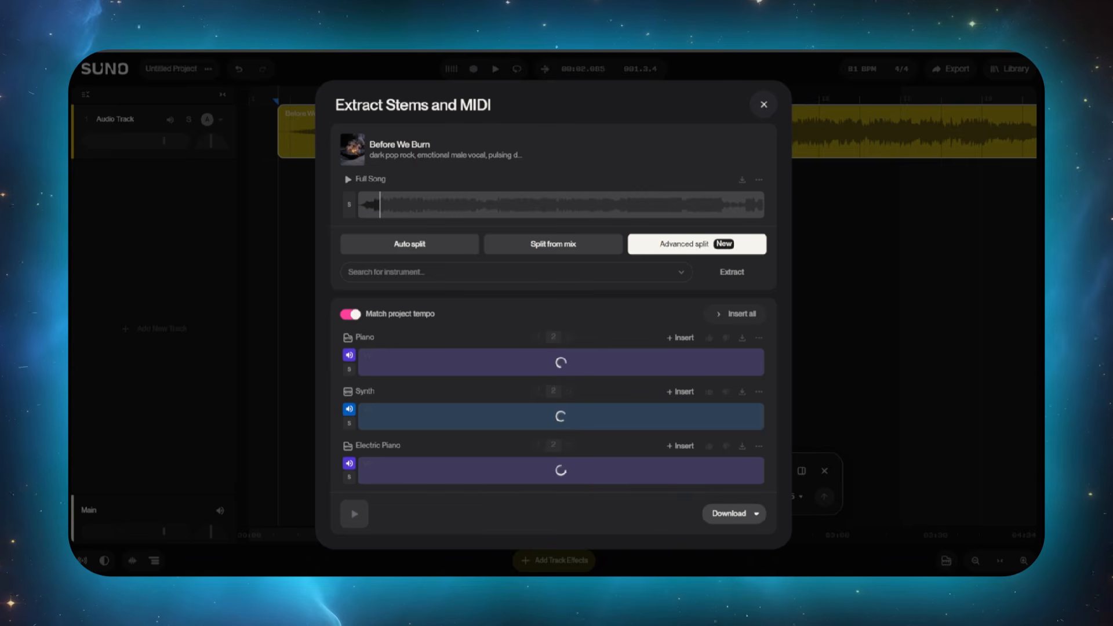
click(558, 205)
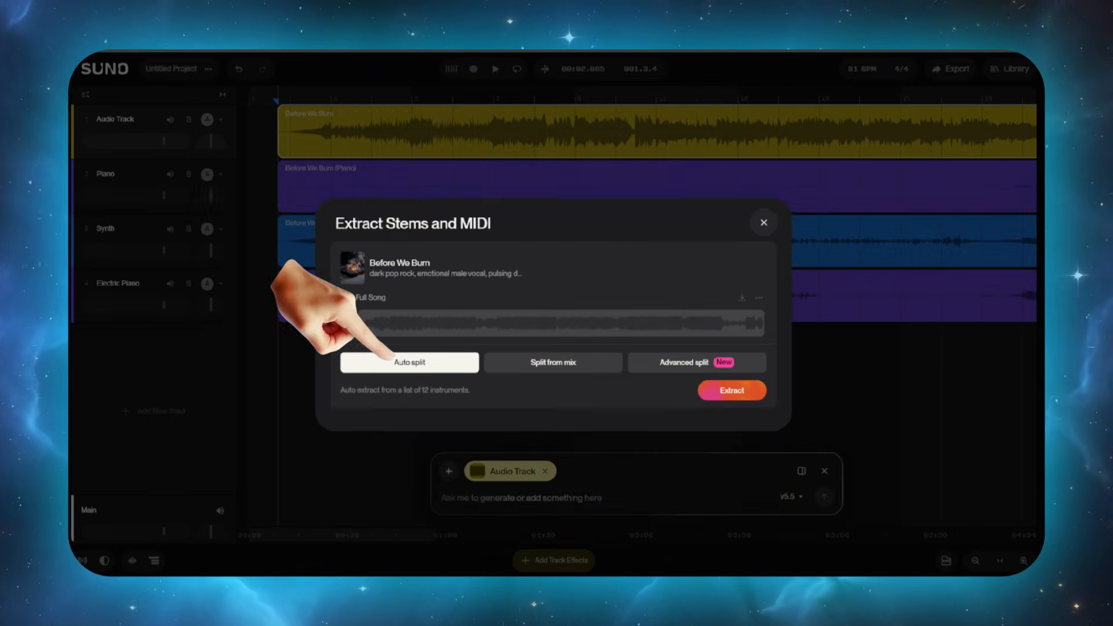
Step: Extract the stems of Before We Burn with Auto split
click(733, 390)
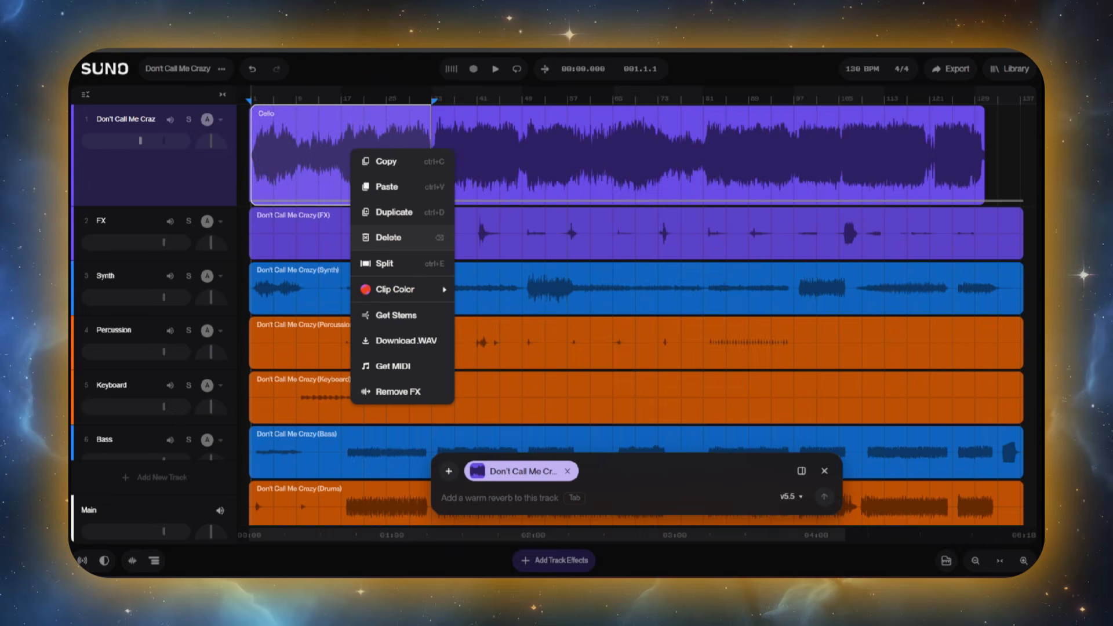
Step: Delete the opening segment of the cello clip, from the song's start to bar 33
click(389, 238)
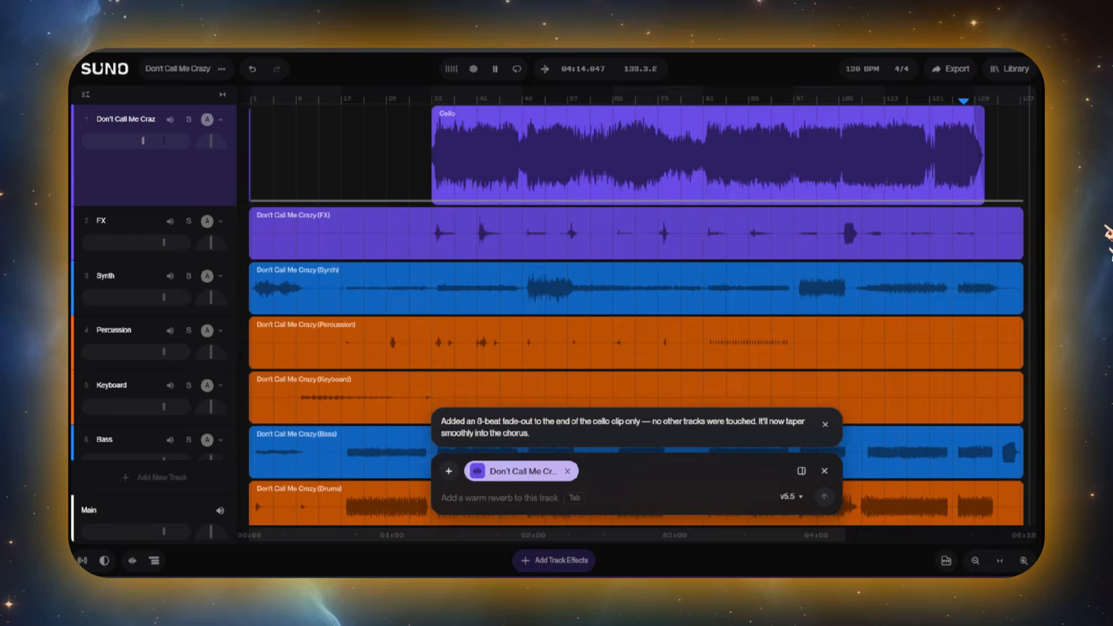
scroll(637, 270, down, 3)
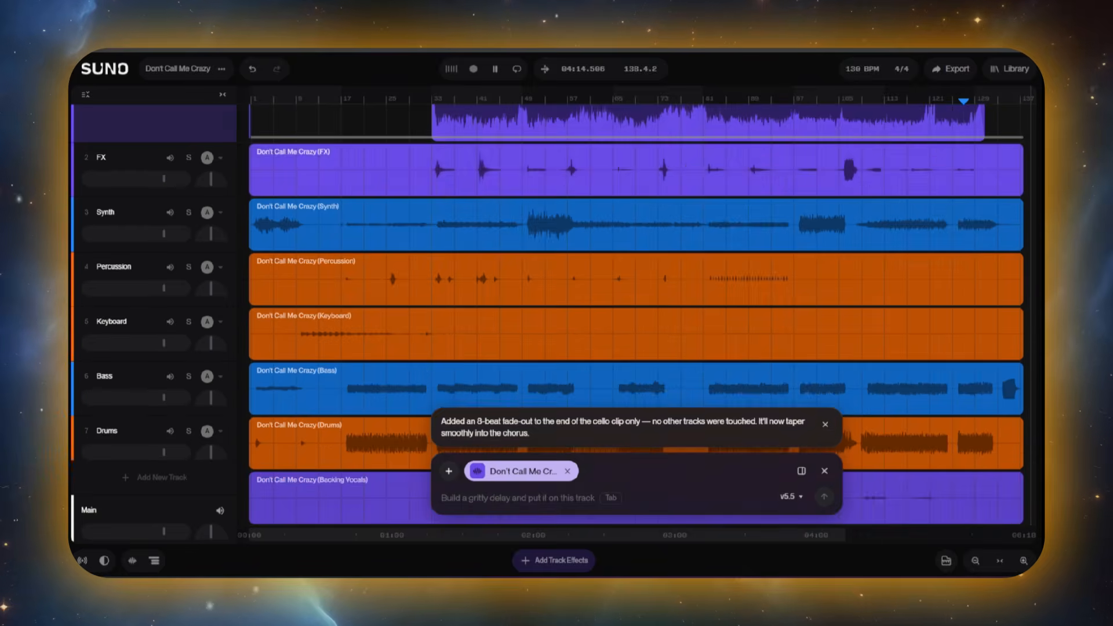
scroll(637, 270, down, 2)
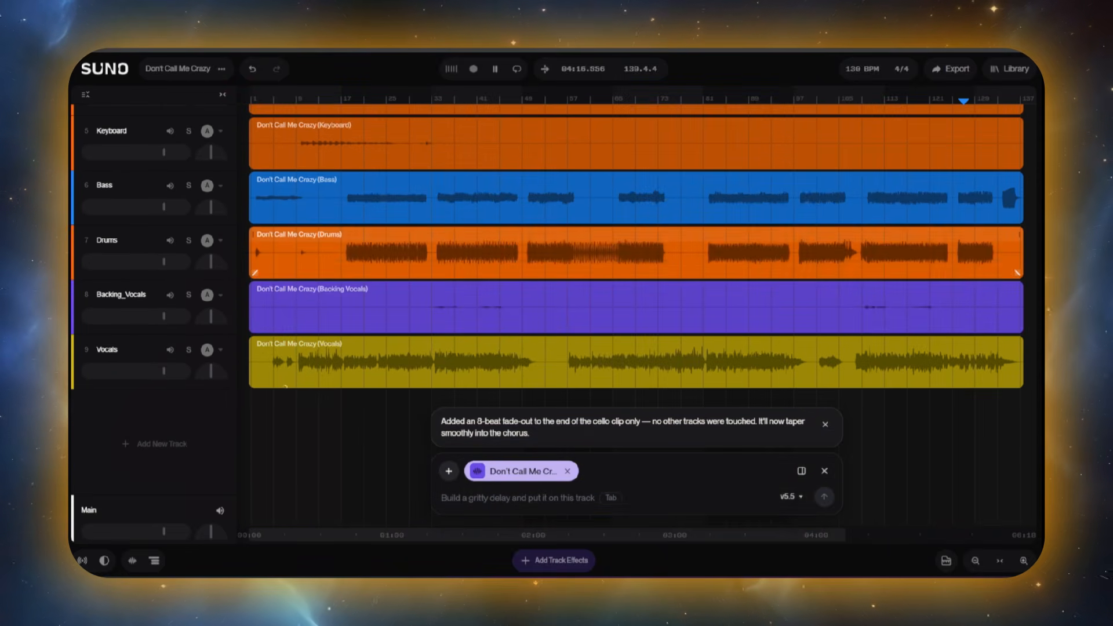
scroll(637, 270, up, 5)
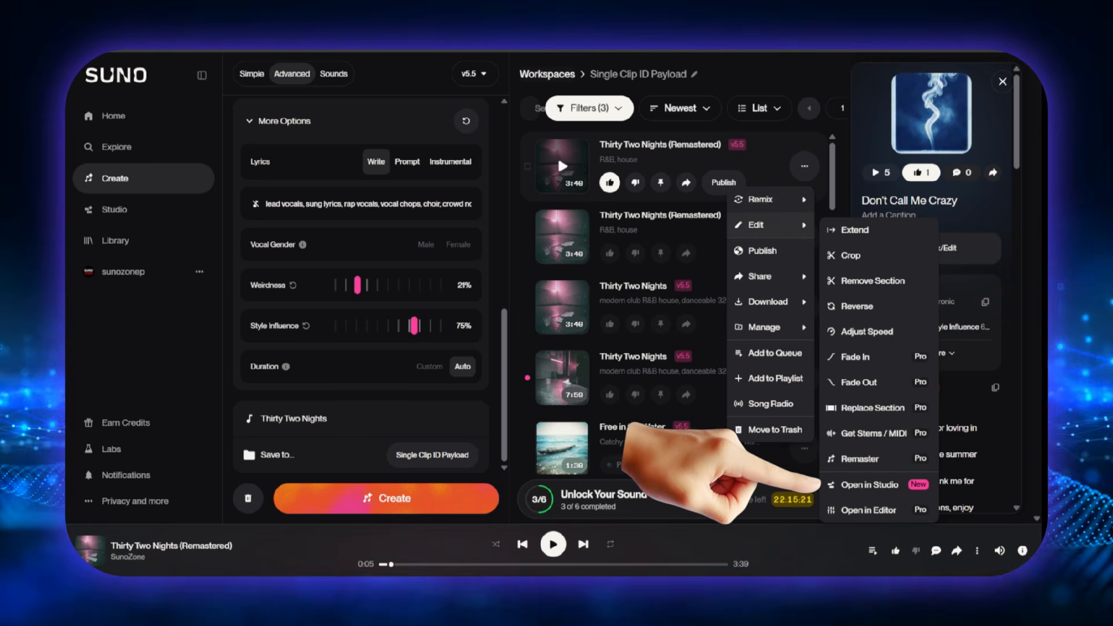
Step: Open Thirty Two Nights (Remastered) in Studio as a multi-track project with separate stems
click(870, 484)
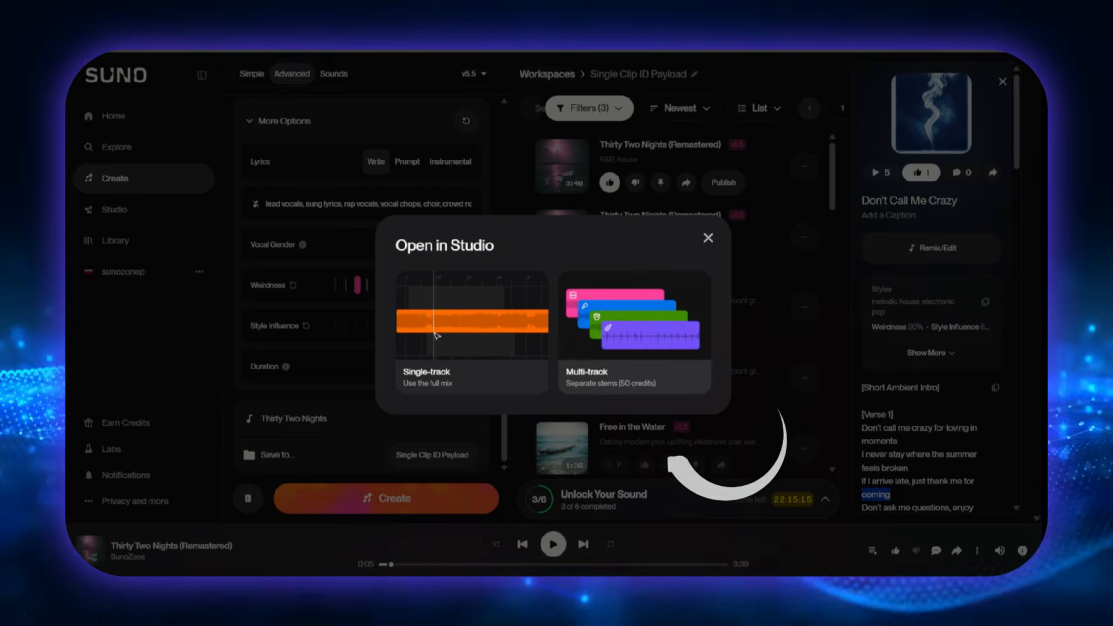
click(635, 325)
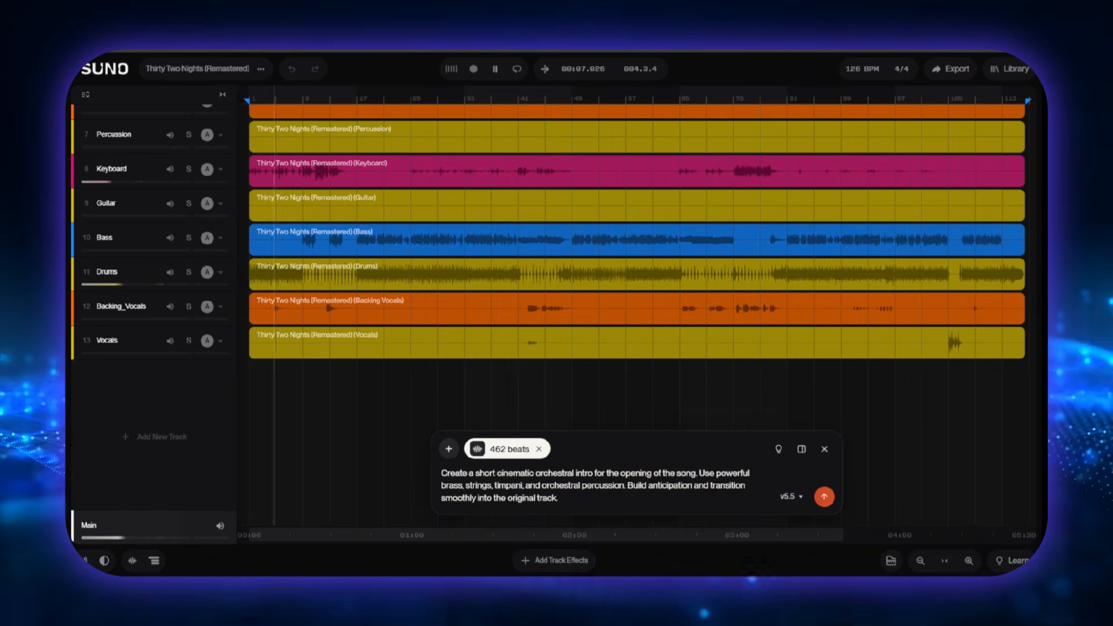
Step: Dock the agent chat beside the tracks and send the prompt for a short cinematic orchestral intro with brass, strings, timpani and orchestral percussion
click(801, 449)
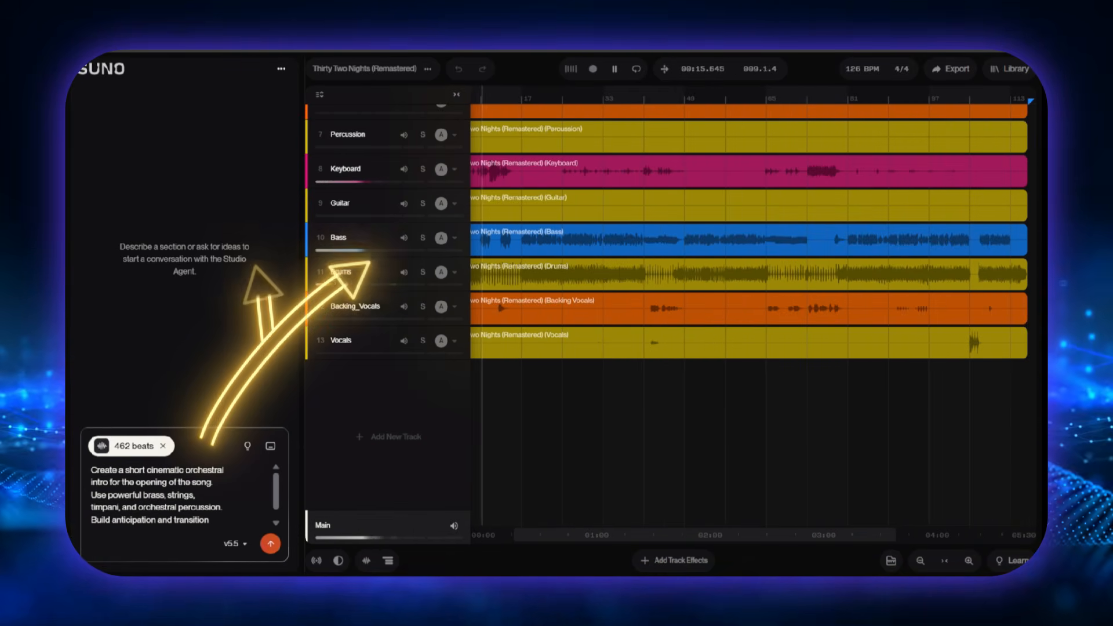
key(Return)
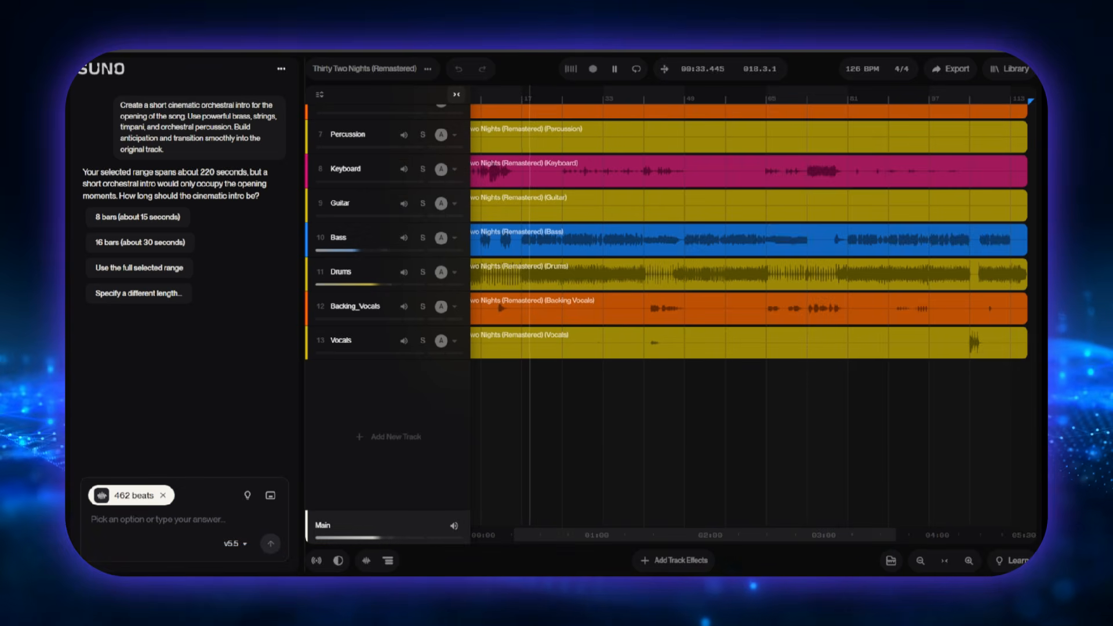
Step: Collapse the track headers and answer the agent that the orchestral intro should be 8 bars (about 15 seconds)
click(456, 95)
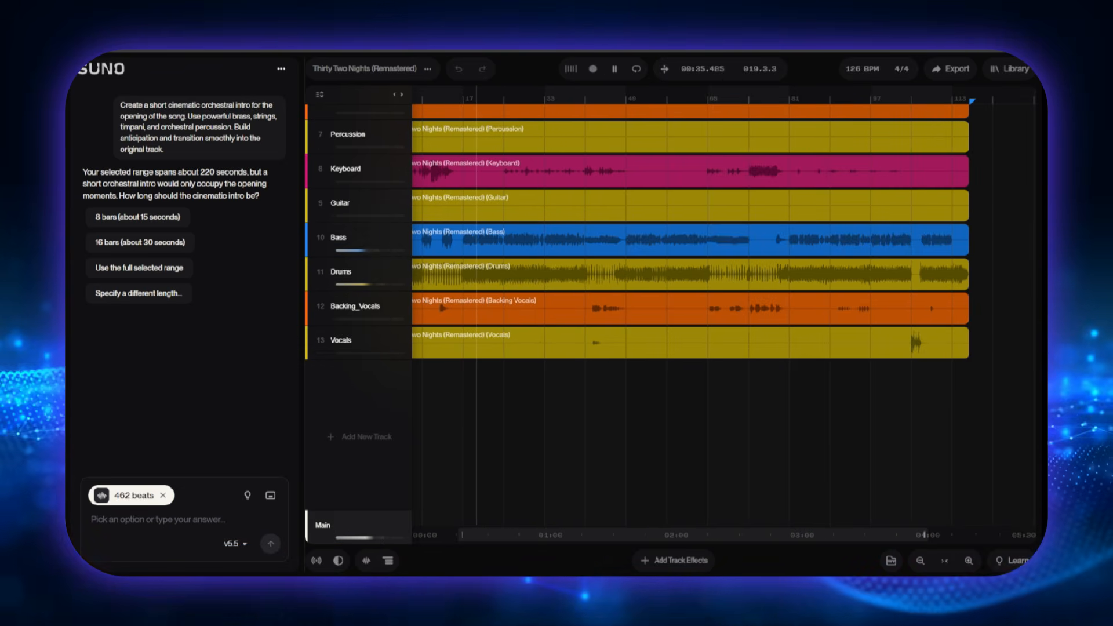
scroll(696, 406, left, 1)
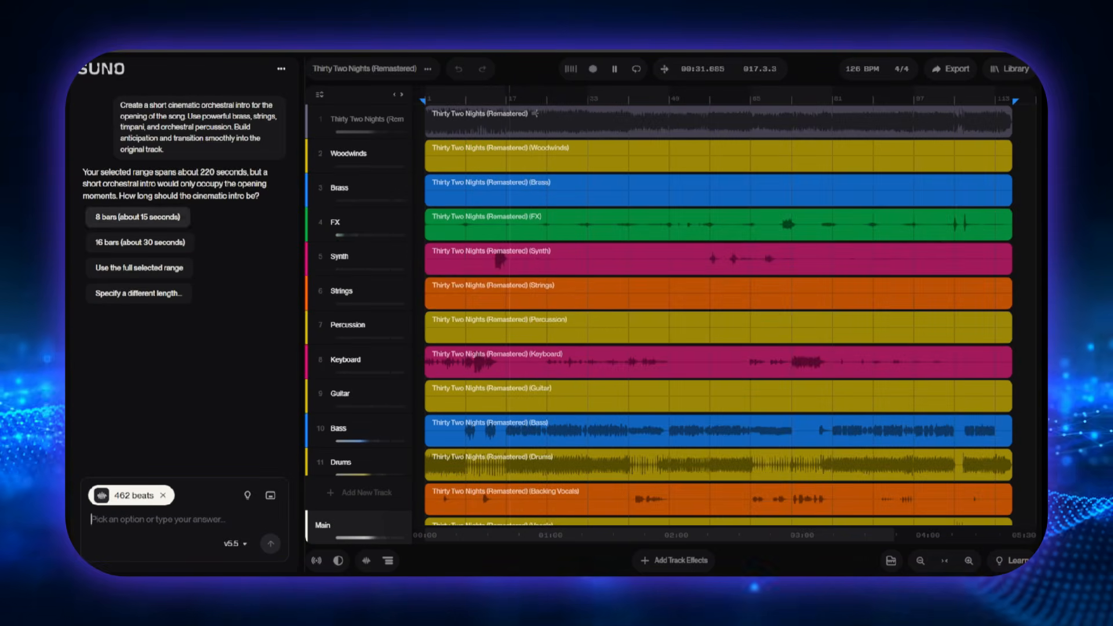
click(138, 217)
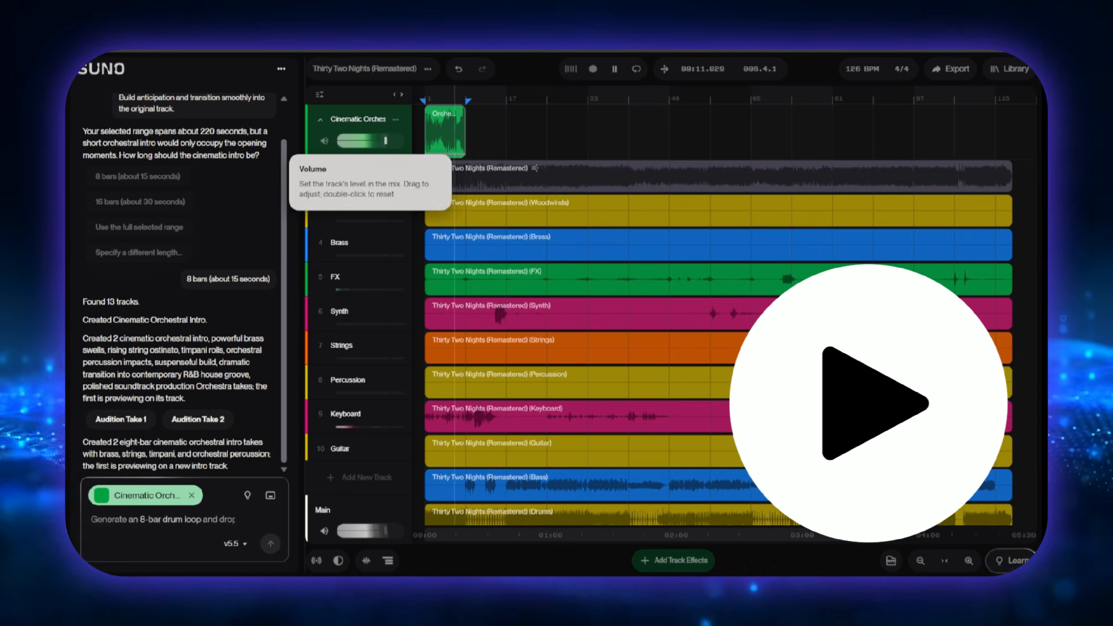
Step: Compare the playback with and without the Cinematic Orchestral Intro track by muting and unmuting it
click(325, 140)
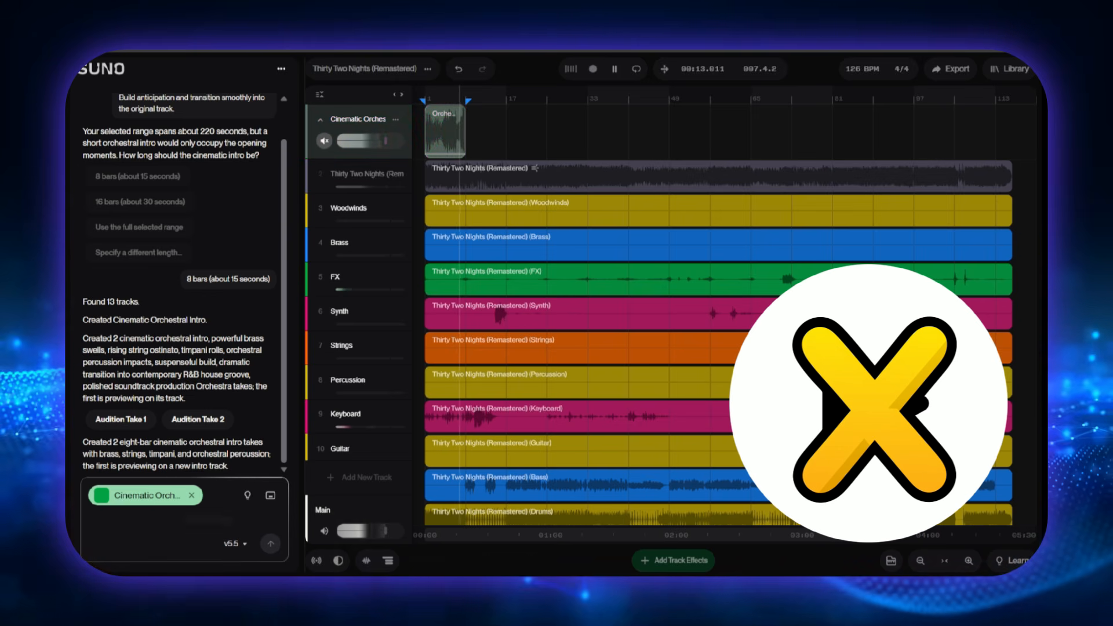
click(324, 141)
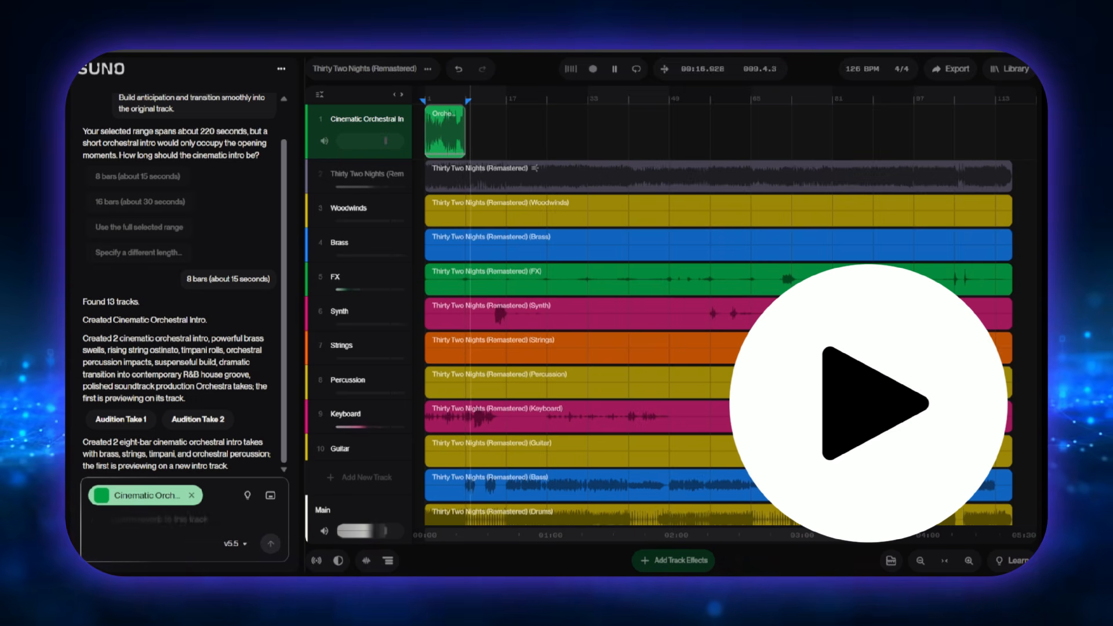
Step: Replay the song from the beginning and toggle the mute on the Cinematic Orchestral Intro track
click(615, 68)
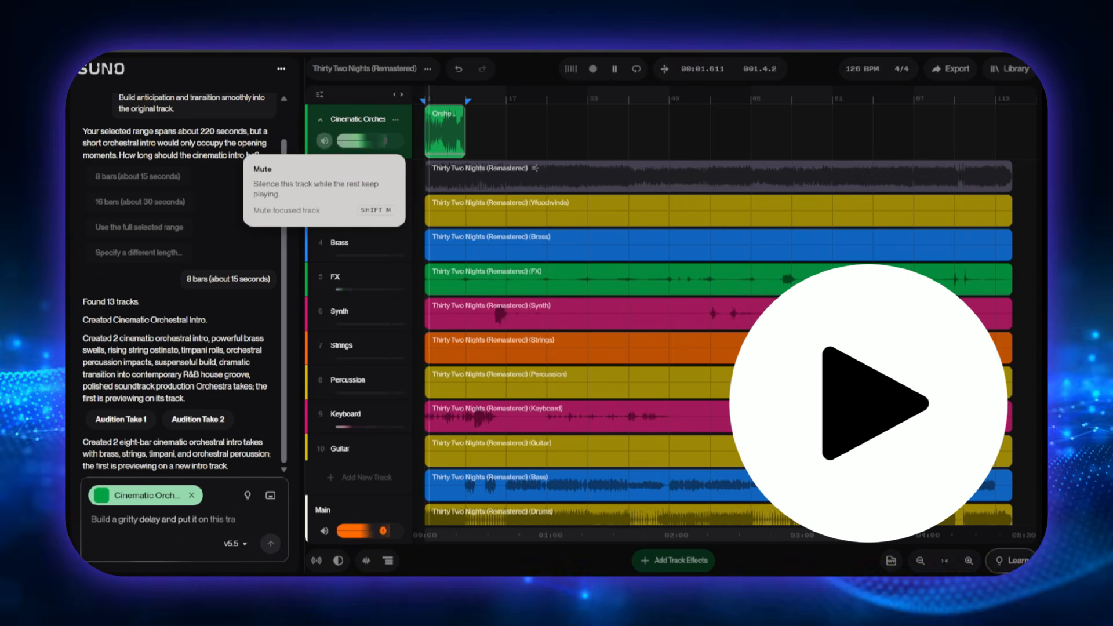
click(325, 140)
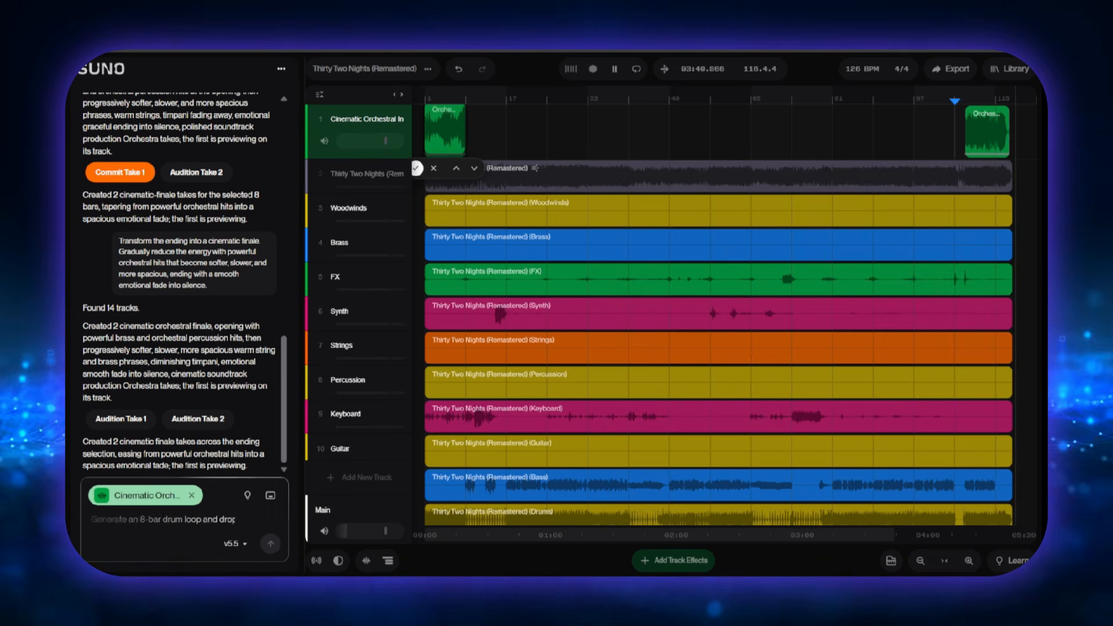
Step: Add a new audio track to the project below the existing stem tracks
scroll(719, 290, down, 5)
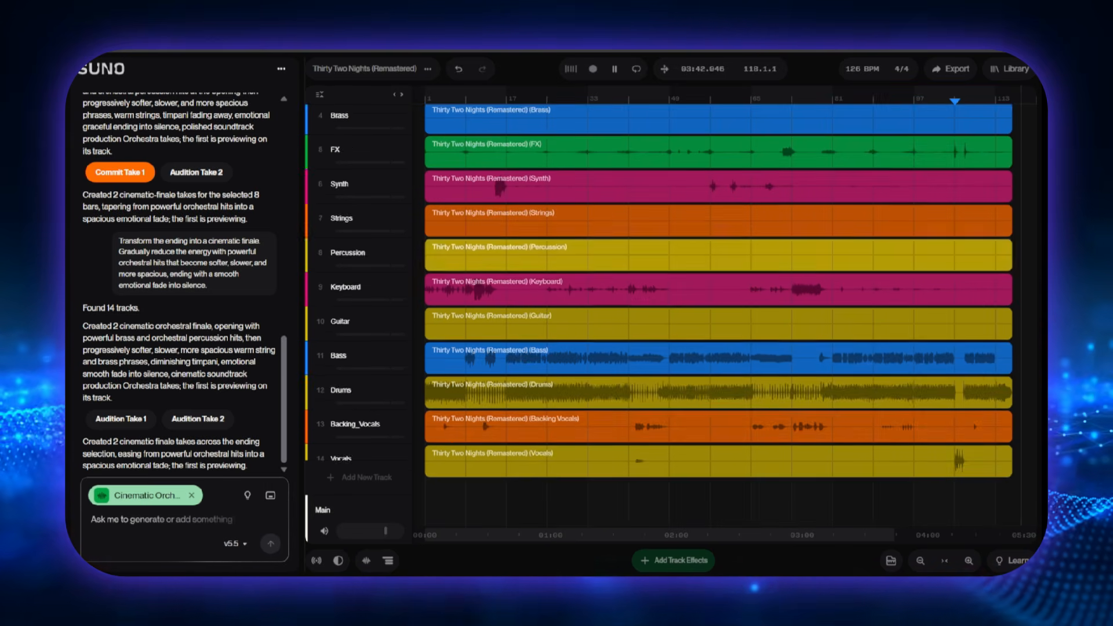
click(325, 450)
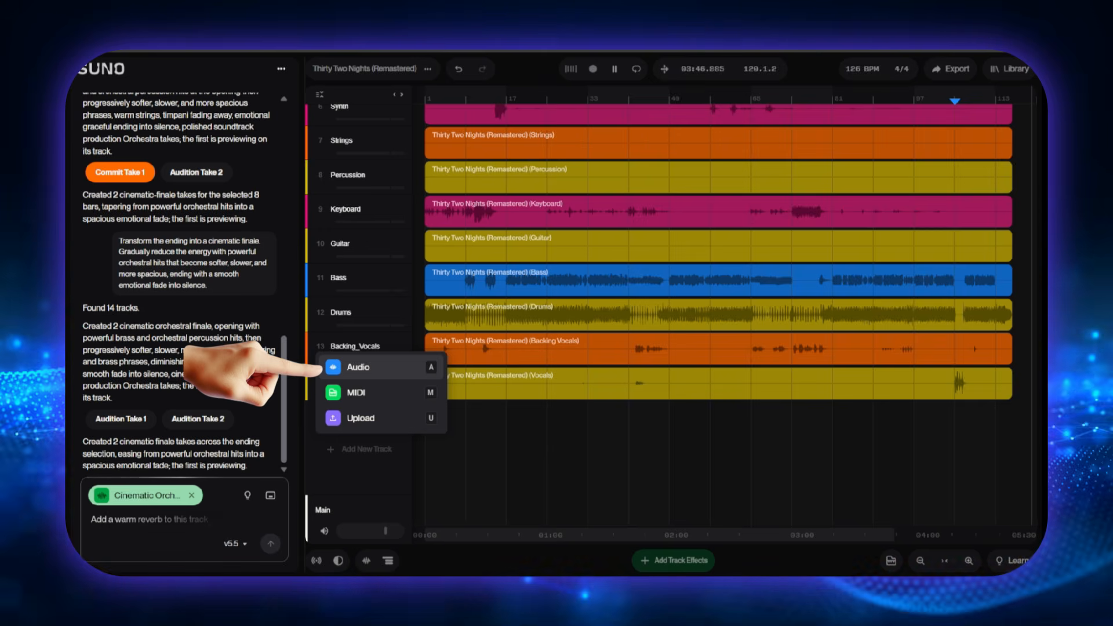
click(321, 368)
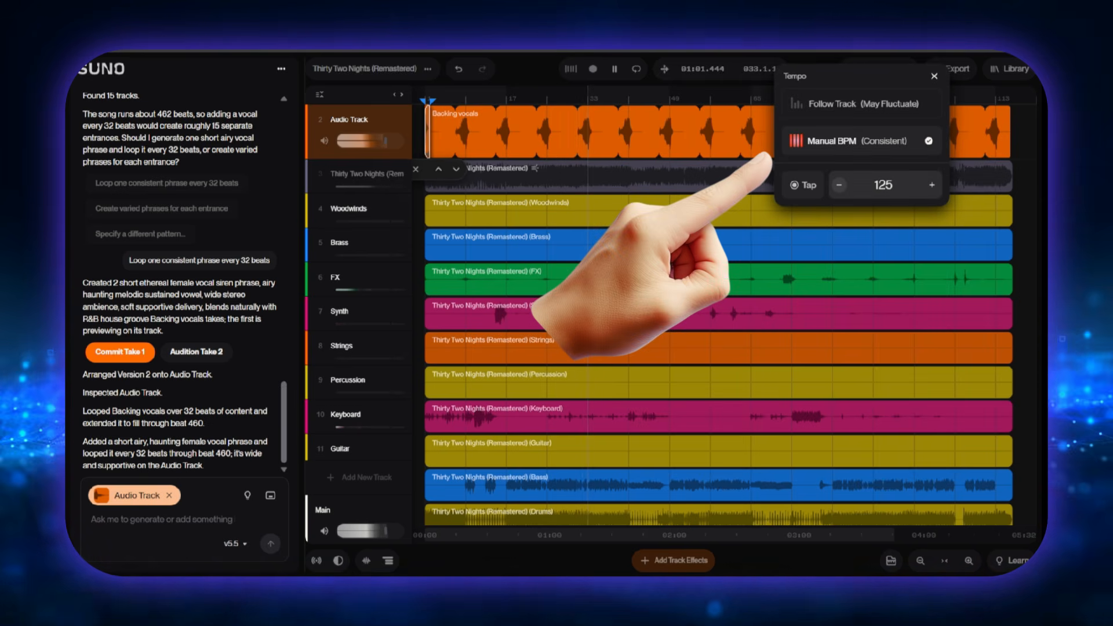
Step: Try slower and faster manual project tempos between 123 and 128 BPM during playback
click(839, 185)
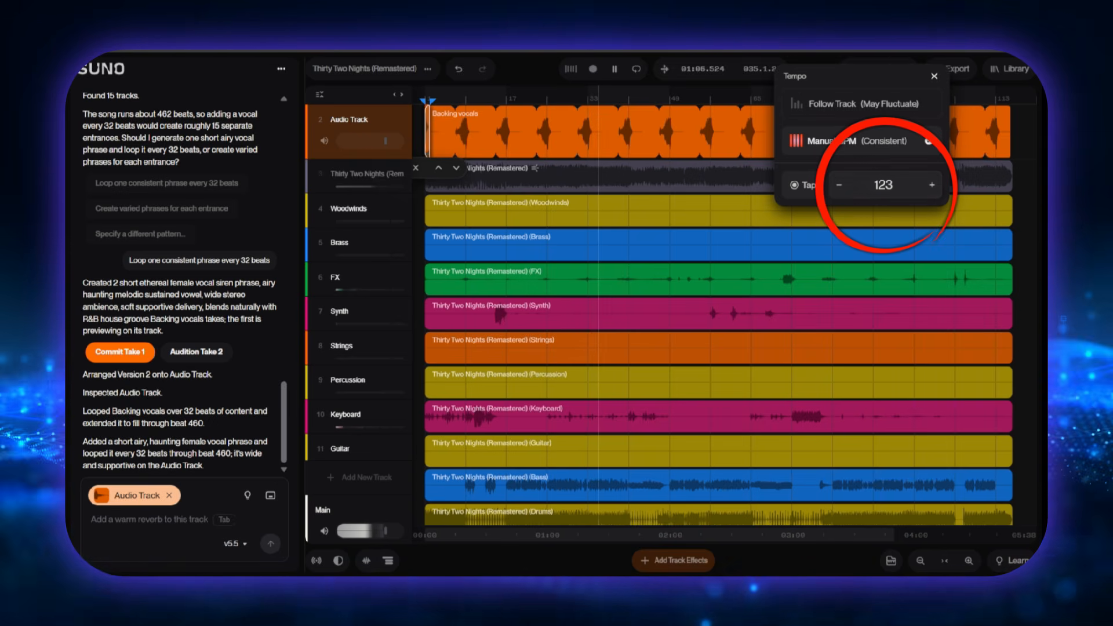
click(932, 185)
click(932, 185)
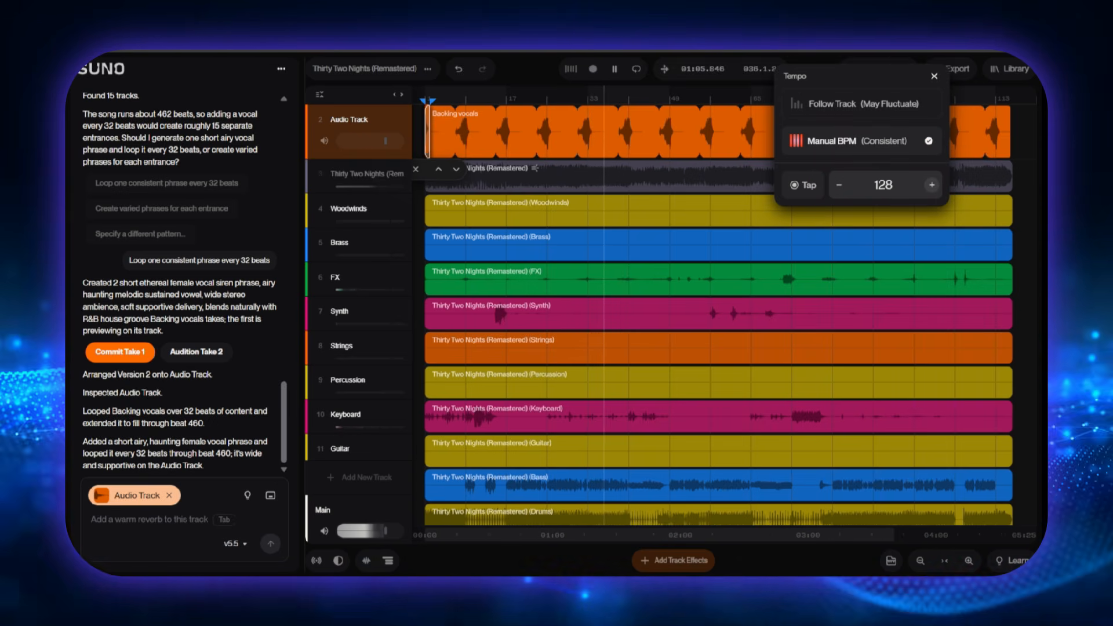
click(932, 185)
click(931, 185)
click(932, 185)
click(932, 185)
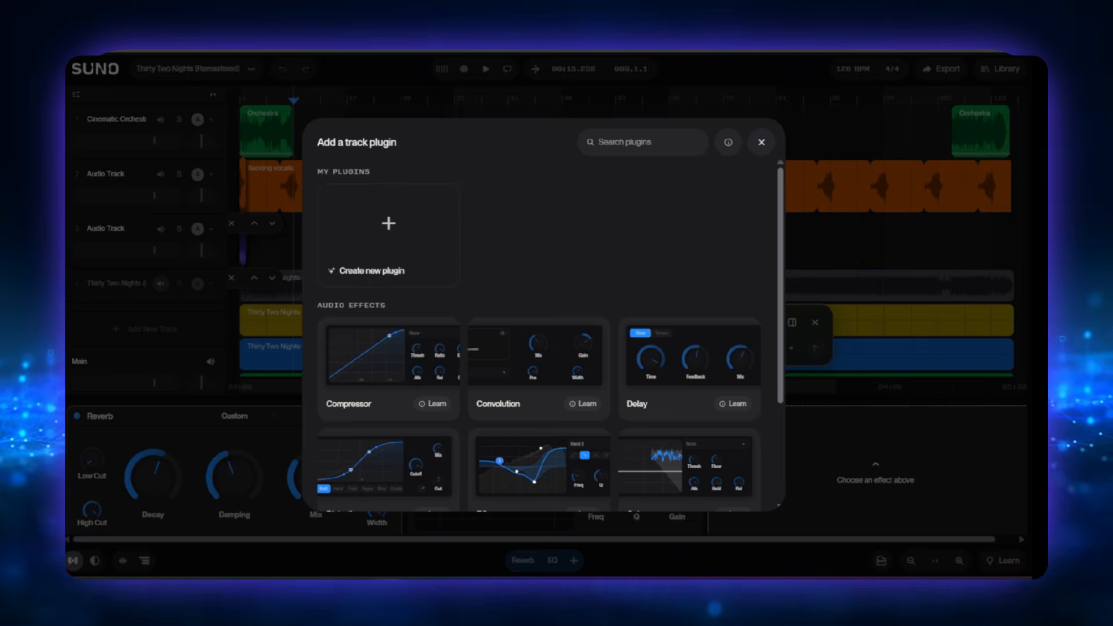
Step: Browse the track plugins available for the Bass track, including plugin creation and the built-in audio effects
click(762, 142)
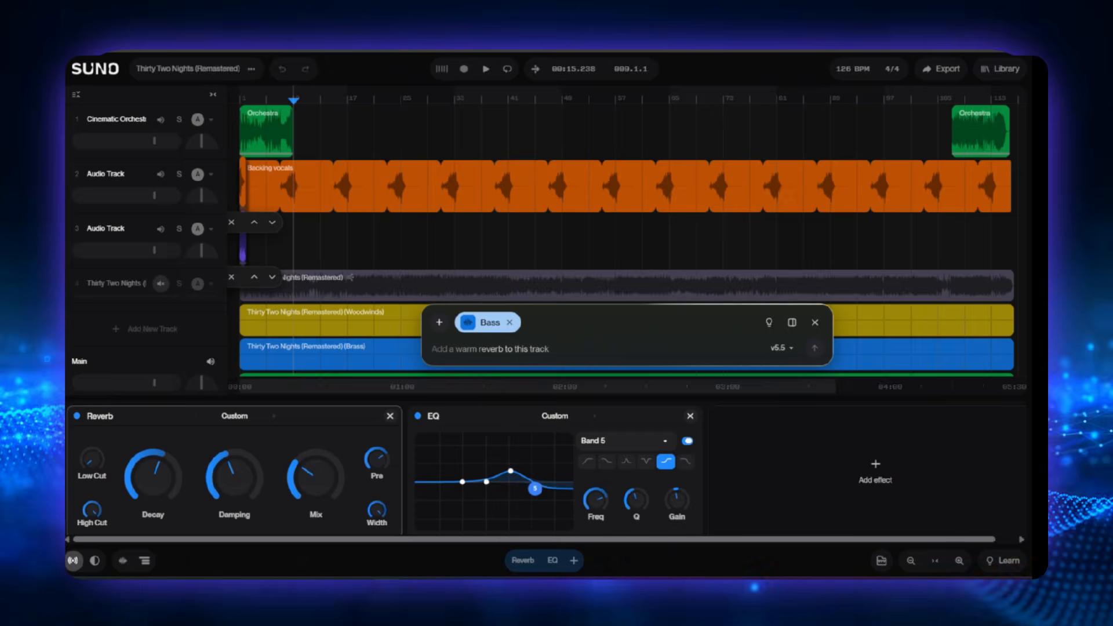
click(574, 561)
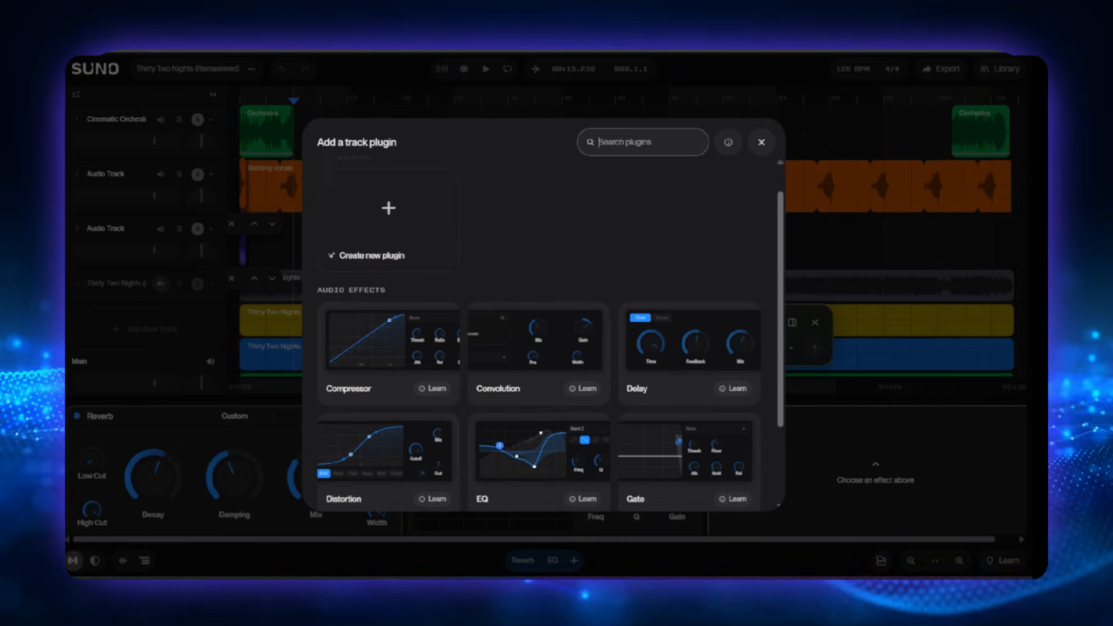
scroll(690, 260, down, 3)
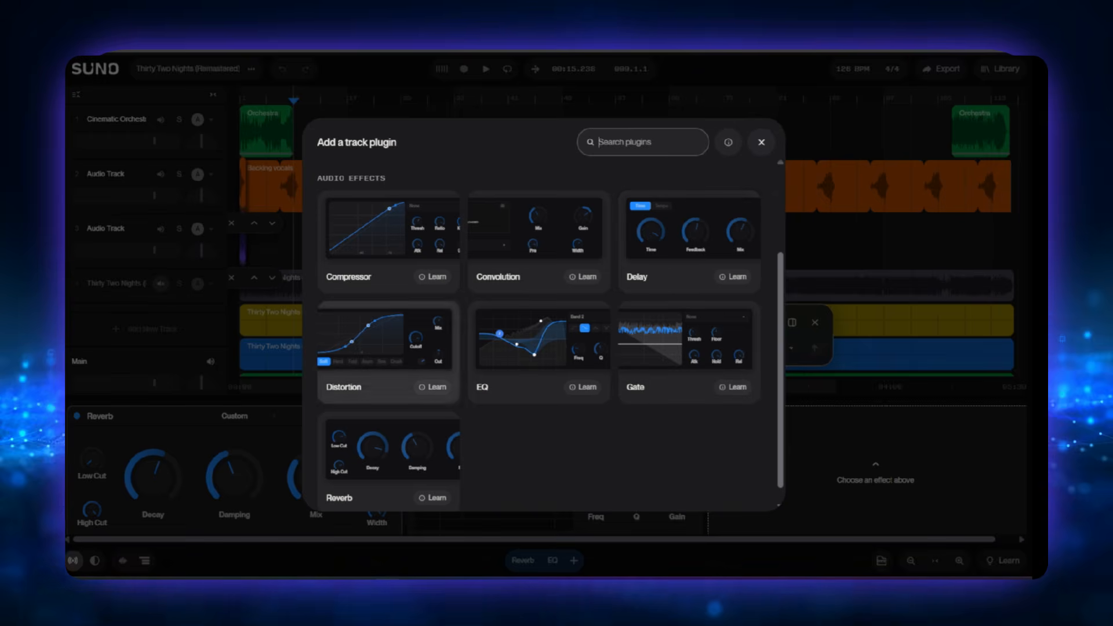
scroll(477, 262, up, 3)
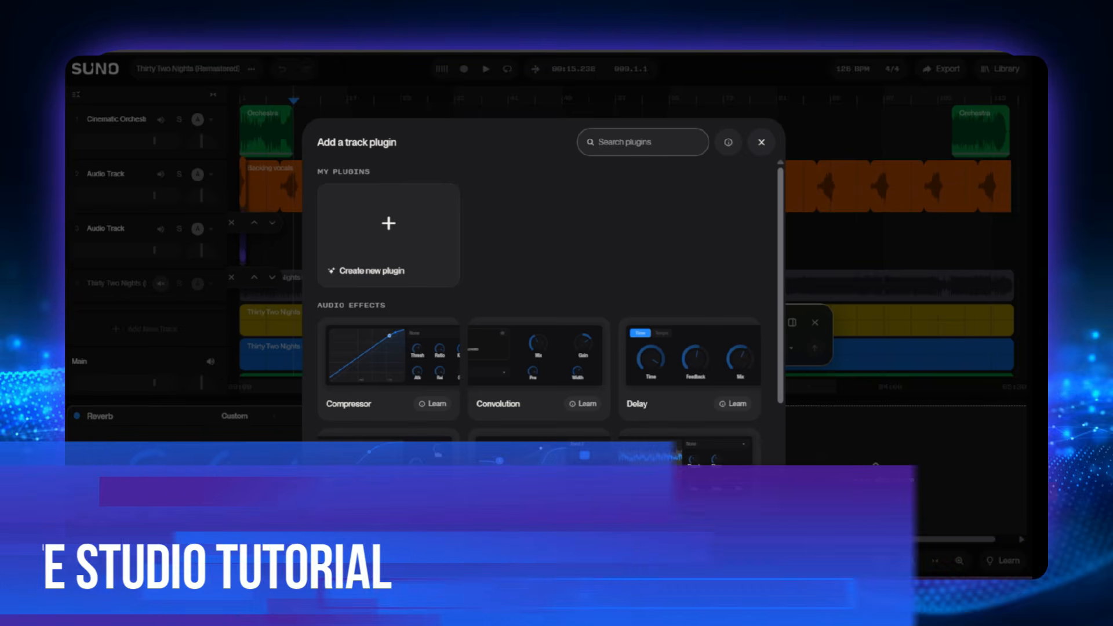
scroll(539, 290, down, 3)
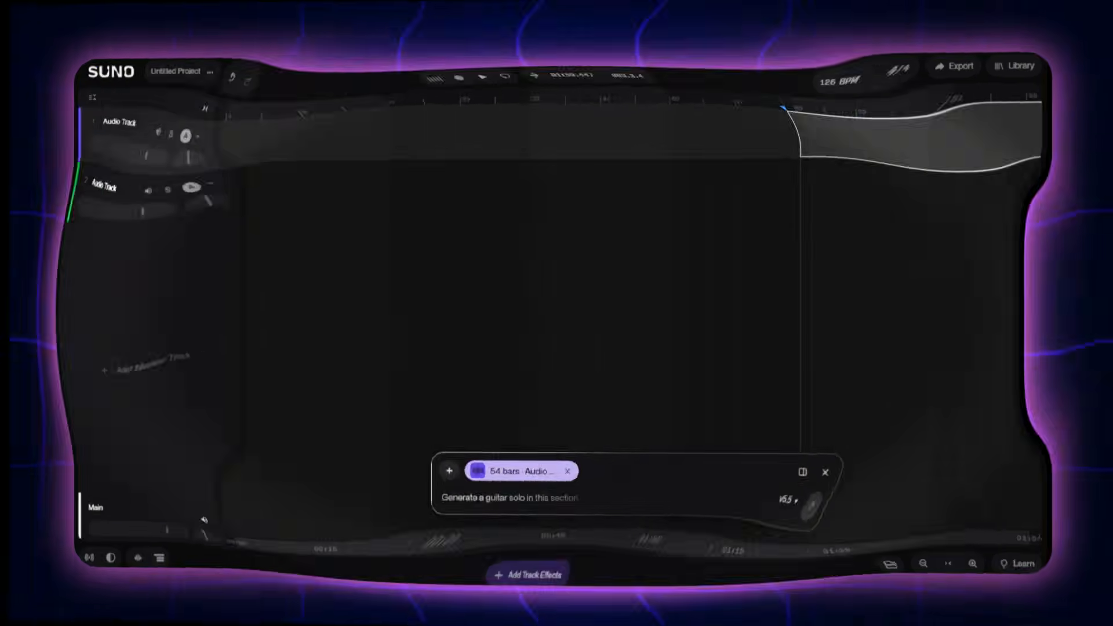
Step: Open the Thirty Two Nights (Remastered) project from the studio projects in the library
scroll(922, 325, down, 1)
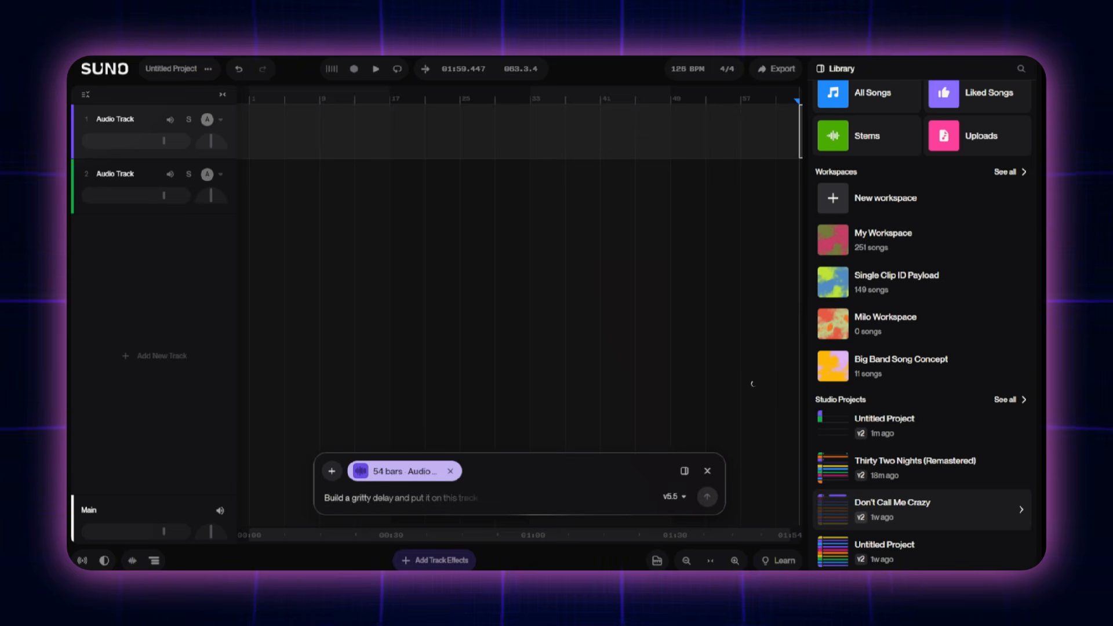
click(922, 469)
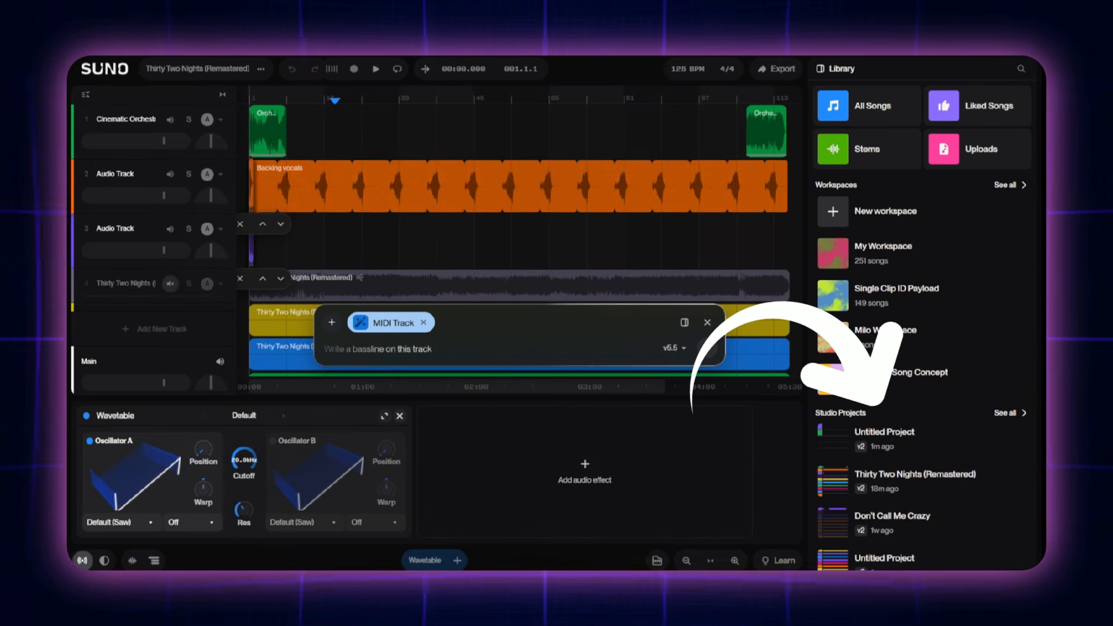
Step: Solo the MIDI Track and play the project from the beginning to hear that track alone
scroll(522, 188, down, 5)
scroll(441, 232, down, 5)
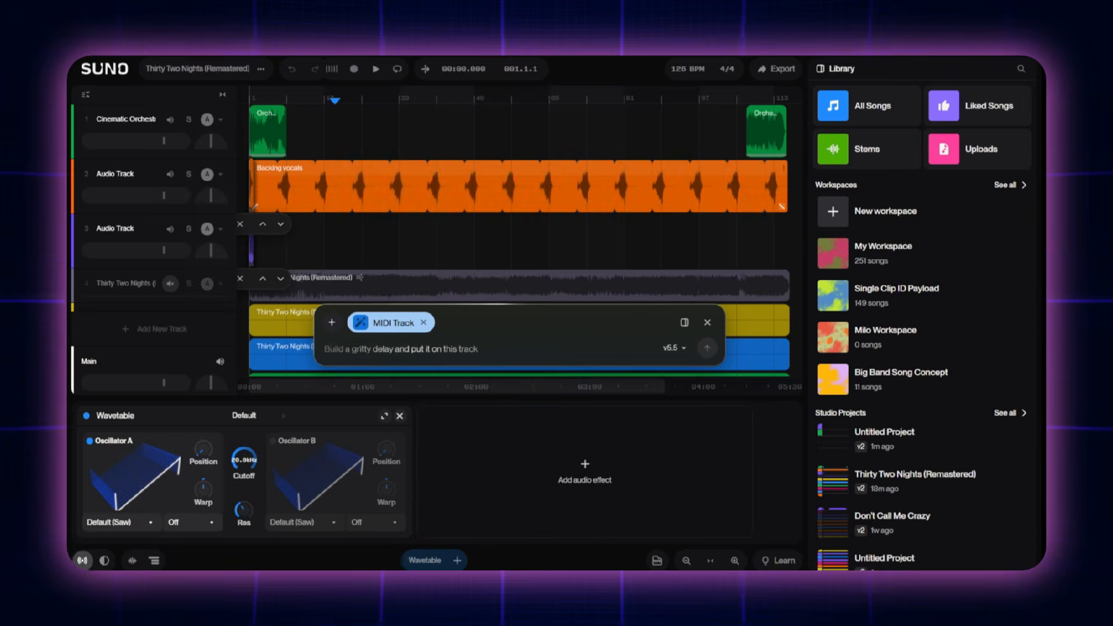
scroll(168, 249, down, 1)
click(189, 166)
key(space)
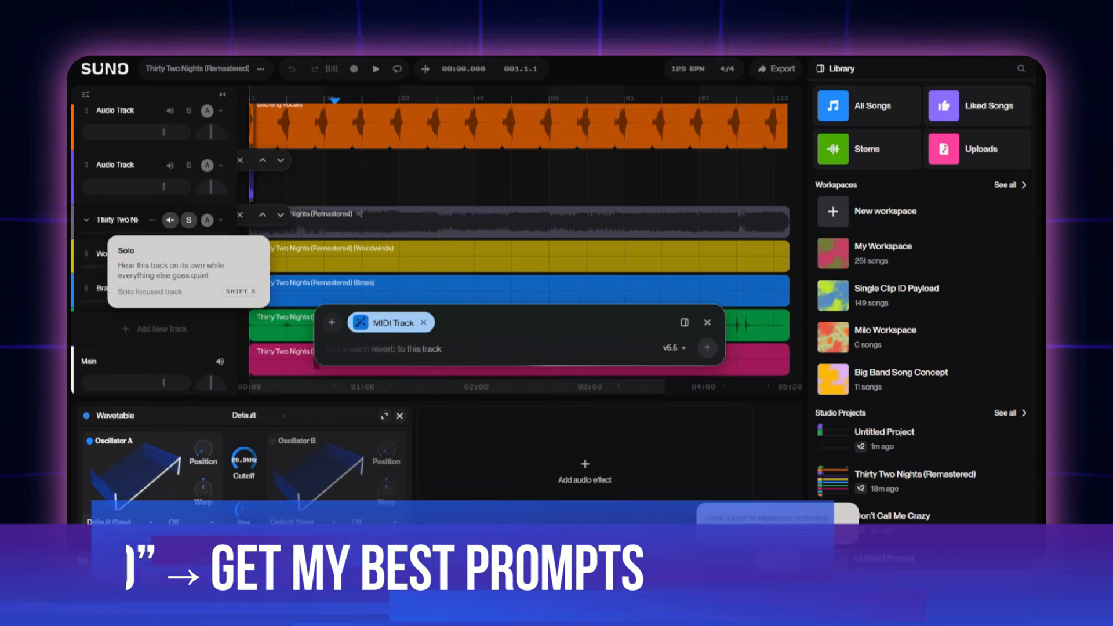
click(189, 220)
click(376, 69)
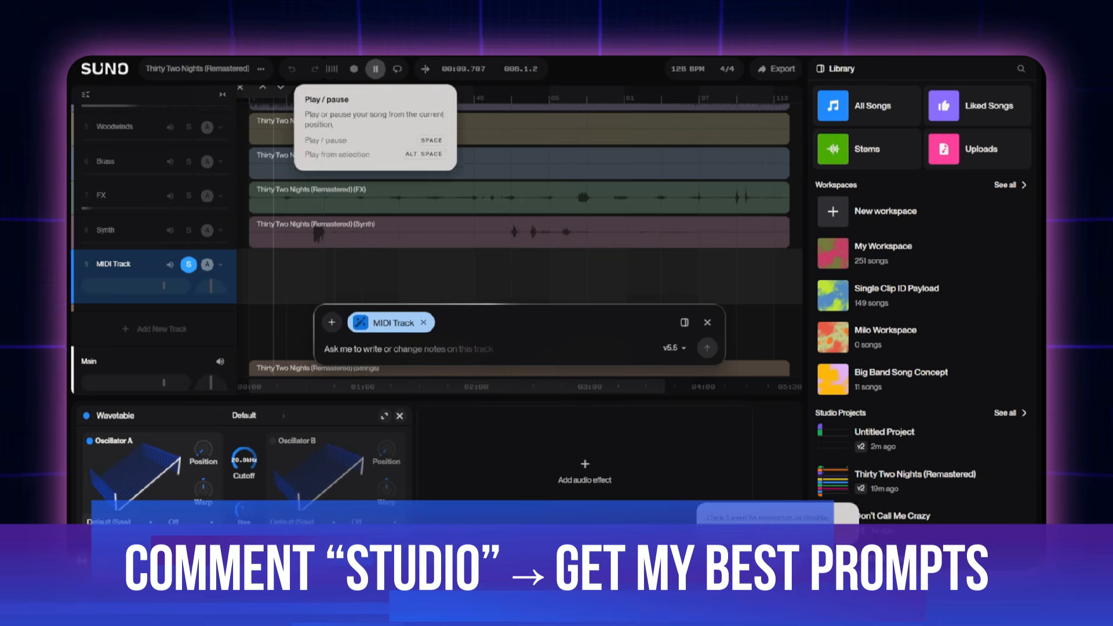
click(376, 69)
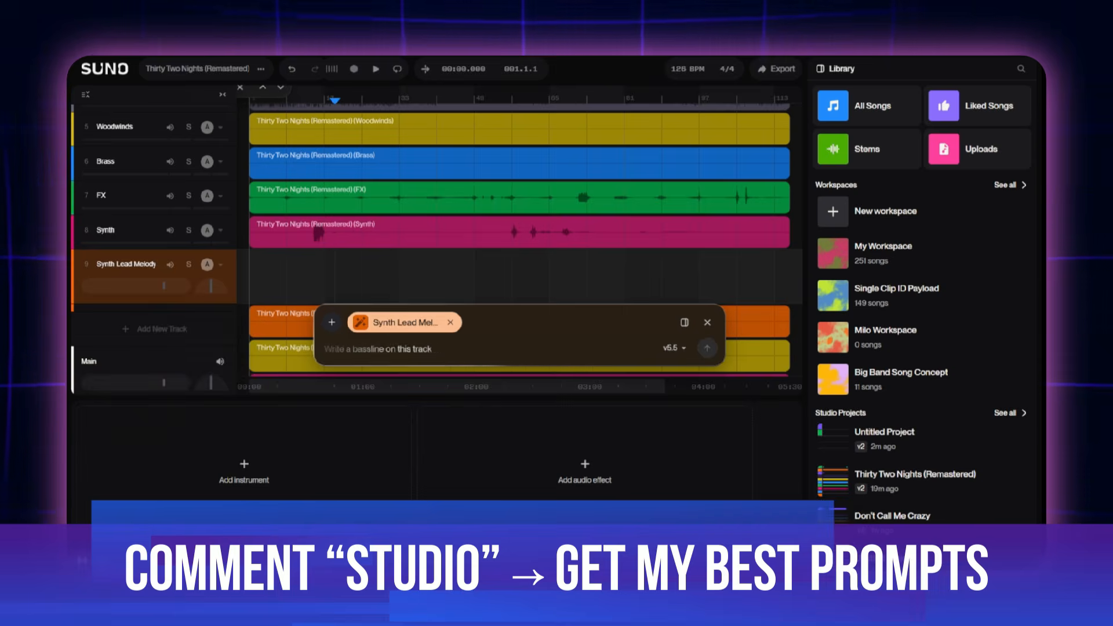
Step: Play the full arrangement from the start and mute the Guitar track during playback
click(376, 69)
scroll(400, 139, down, 3)
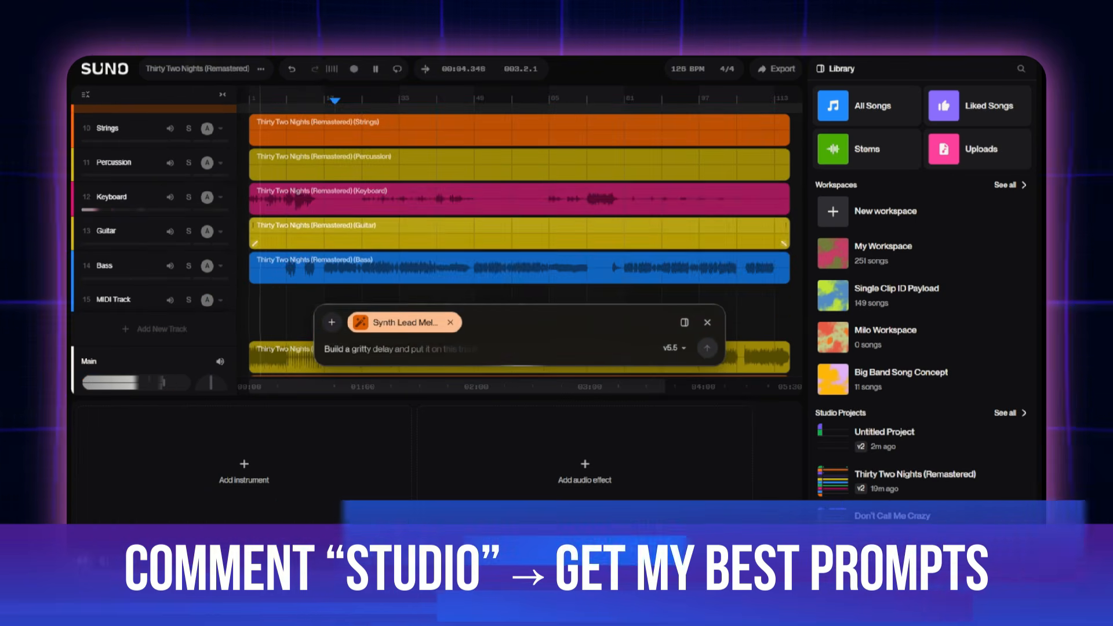
click(170, 231)
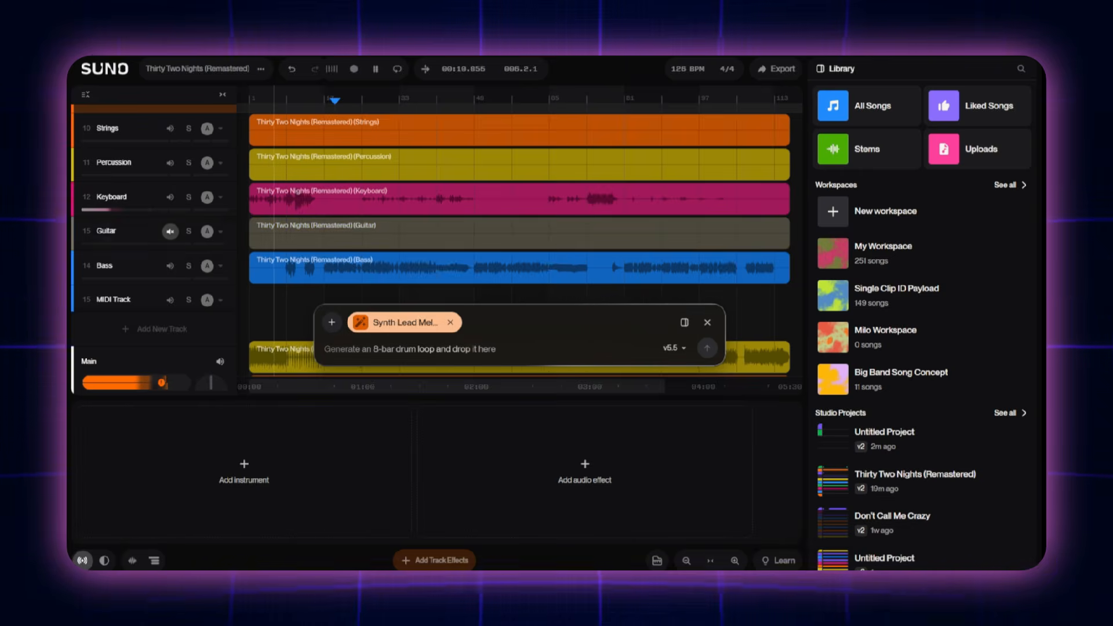
scroll(169, 231, down, 5)
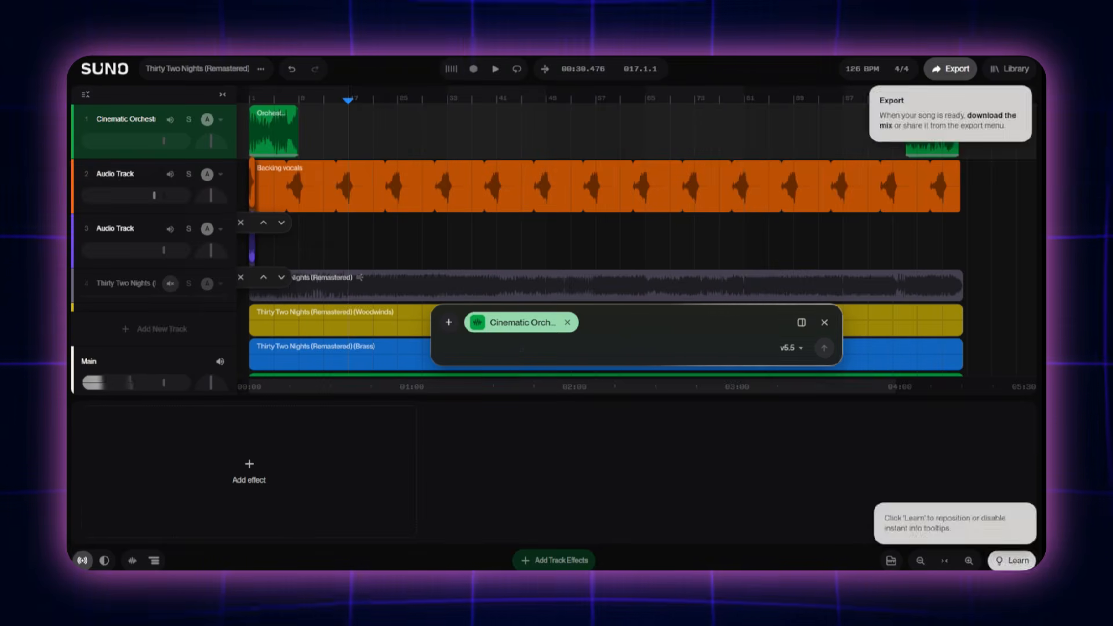
Step: Open the export options for the Thirty Two Nights (Remastered) project
click(951, 69)
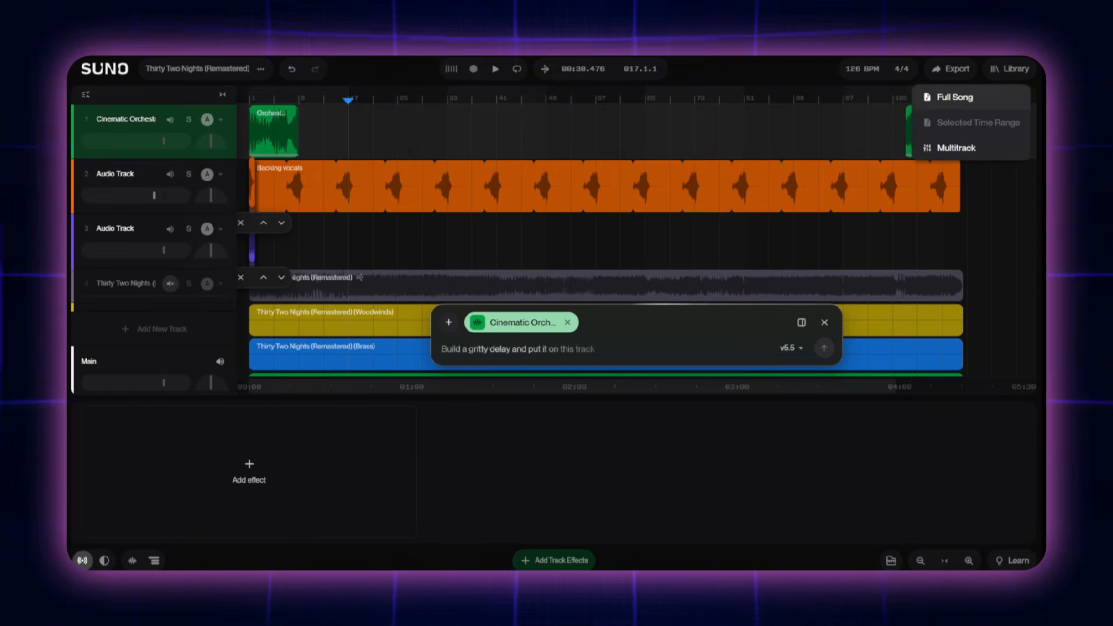